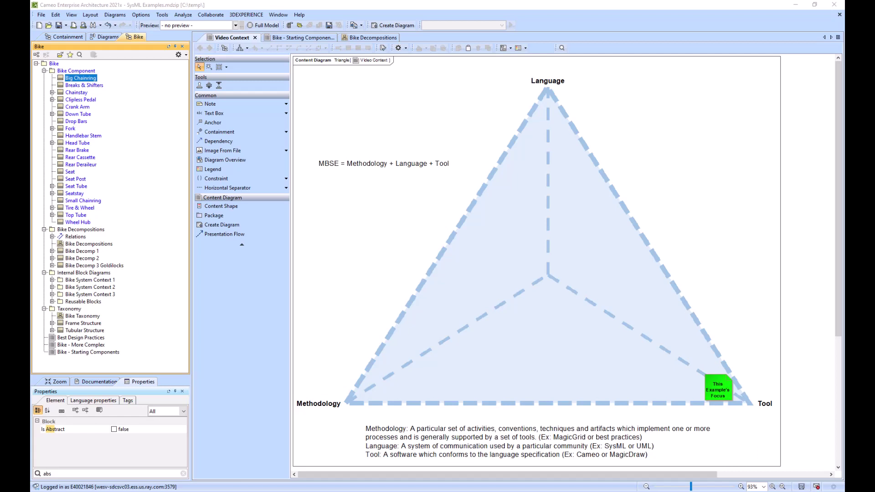
# Switch to the Bike - Starting Components diagram and select Bike Component in the containment tree.
pyautogui.hotkey('ctrl', 'Tab')
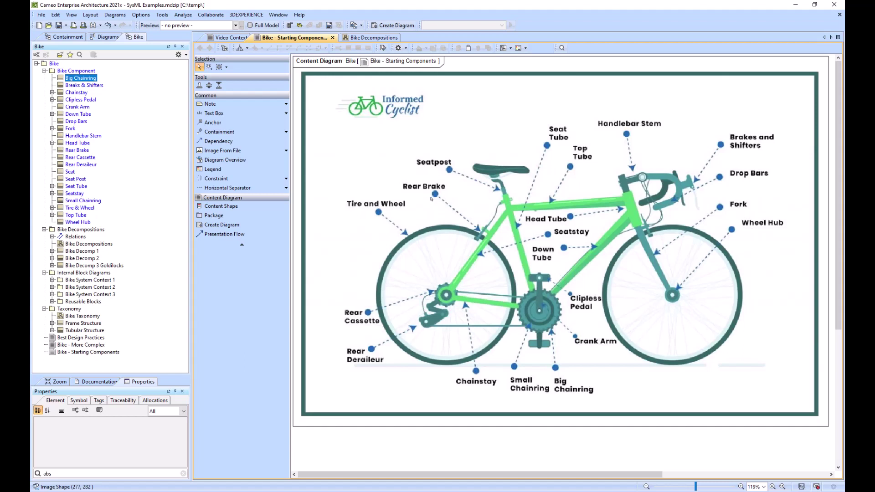
pyautogui.click(76, 71)
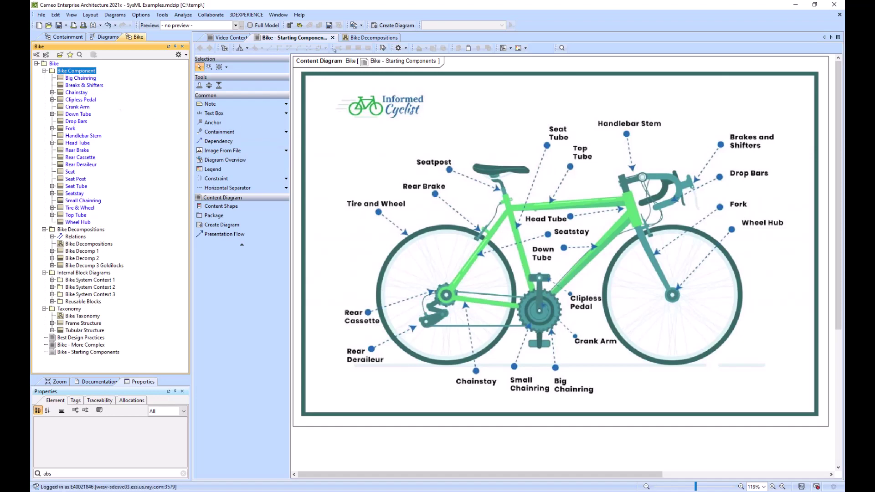
# View the Bike Decomp 1 and Bike Decomp 2 diagrams, returning to the overview after each.
pyautogui.click(358, 38)
pyautogui.doubleClick(512, 79)
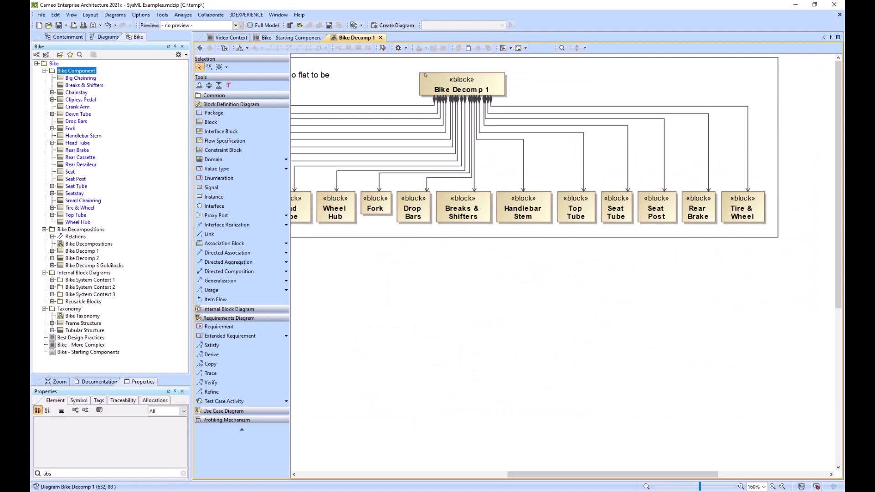
pyautogui.moveTo(679, 474); pyautogui.dragTo(465, 482)
pyautogui.click(200, 47)
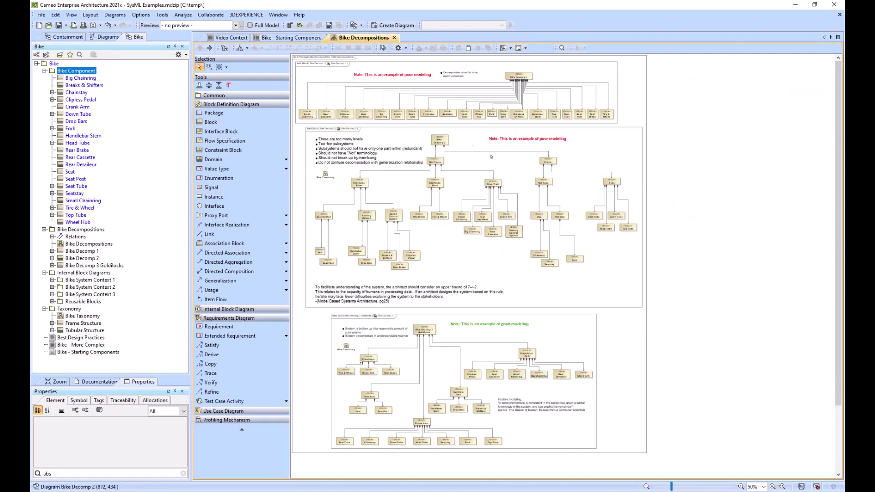
pyautogui.doubleClick(499, 171)
pyautogui.click(200, 47)
# Open Bike Decomp 3 Goldilocks, inspect Down Tube and Frame Structure, then return to Bike Decompositions.
pyautogui.click(552, 324)
pyautogui.doubleClick(552, 324)
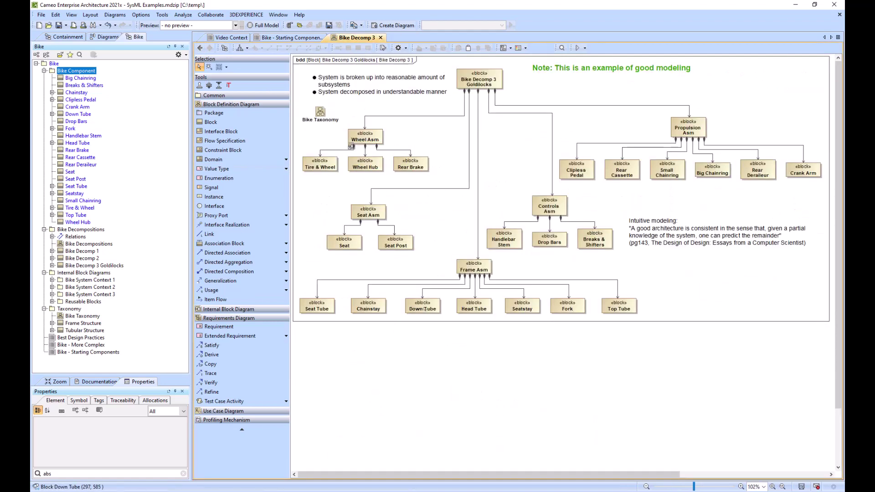
pyautogui.click(432, 309)
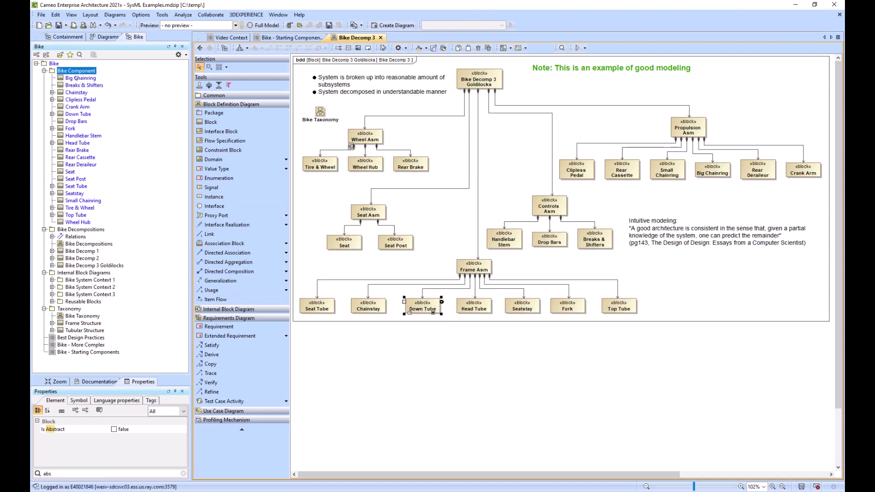
pyautogui.click(73, 265)
pyautogui.click(73, 324)
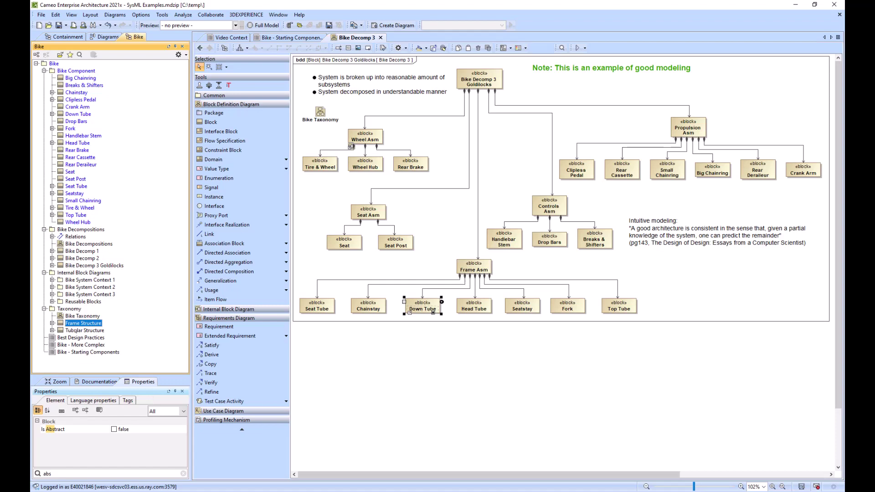
pyautogui.click(54, 63)
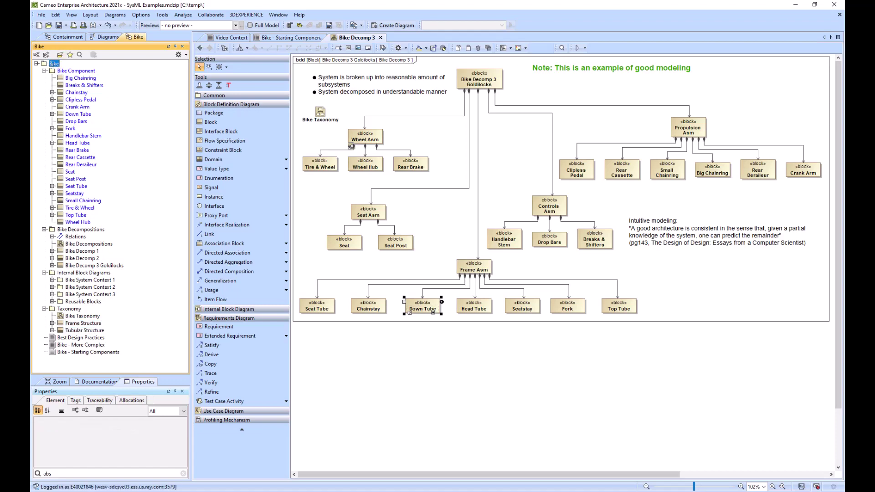
pyautogui.hotkey('alt', 'Left')
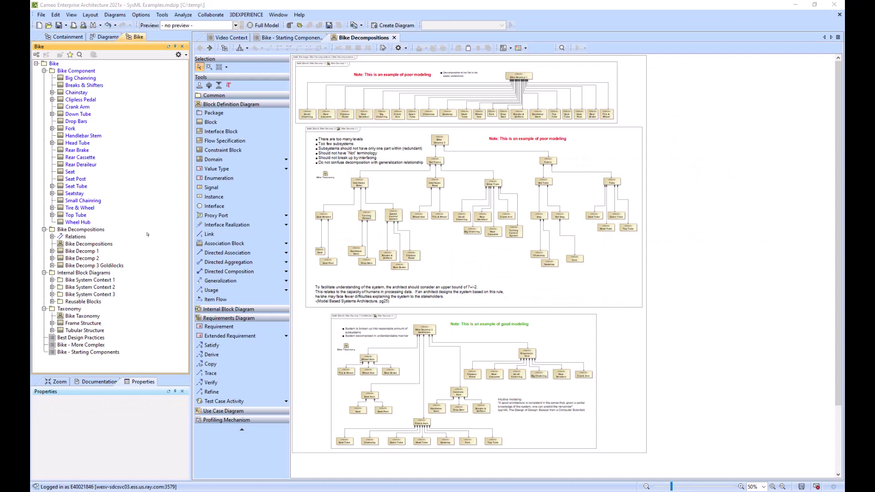
# Create a Generic Table named Bike inside the Bike package.
pyautogui.rightClick(52, 64)
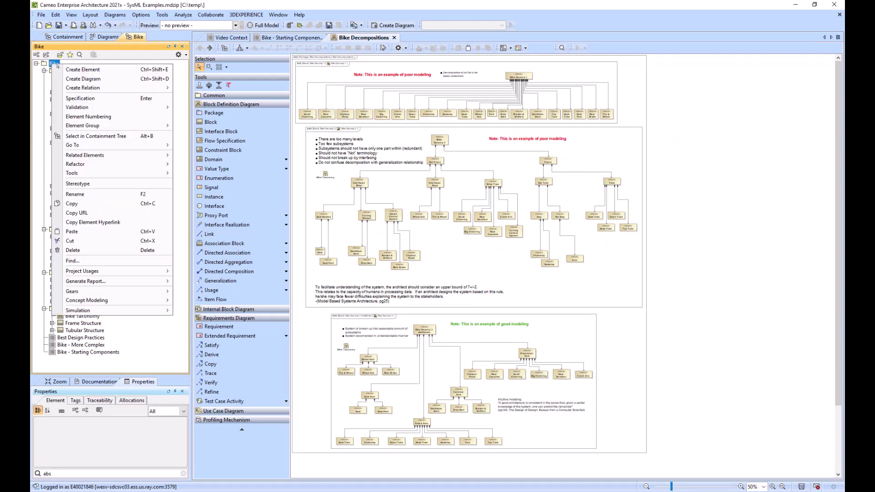
pyautogui.click(94, 79)
pyautogui.write('gen')
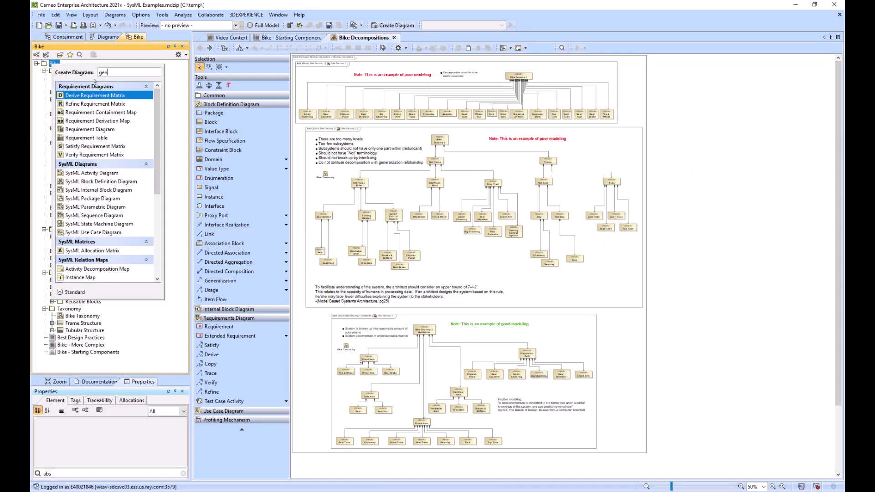
pyautogui.click(96, 95)
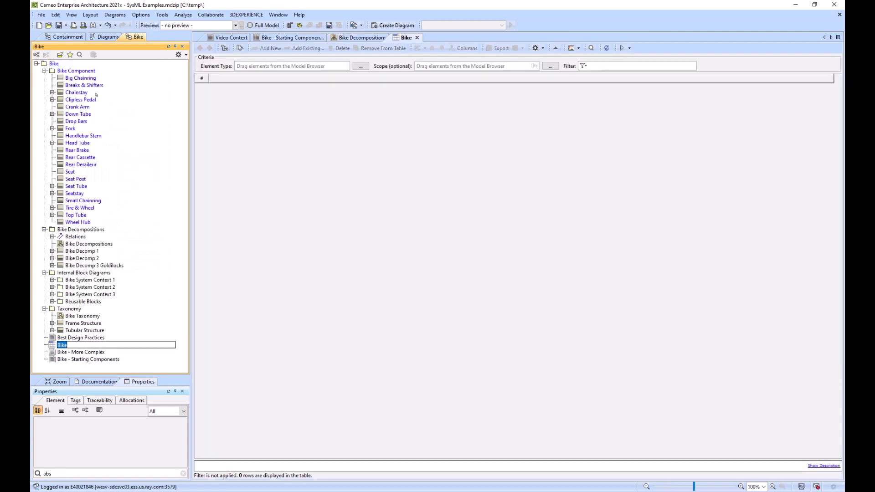
pyautogui.click(306, 246)
# Make the table list Block elements scoped to the Bike package, narrowing the Name column.
pyautogui.moveTo(72, 93); pyautogui.dragTo(271, 64)
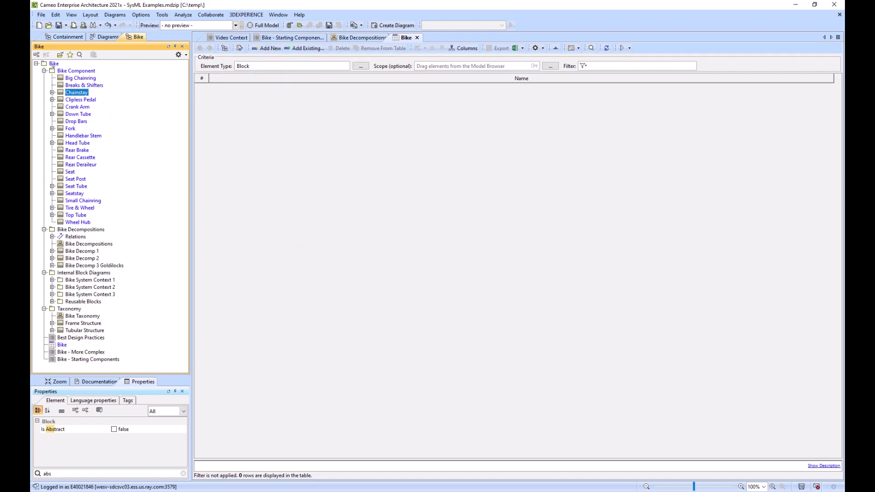
pyautogui.moveTo(54, 64); pyautogui.dragTo(433, 70)
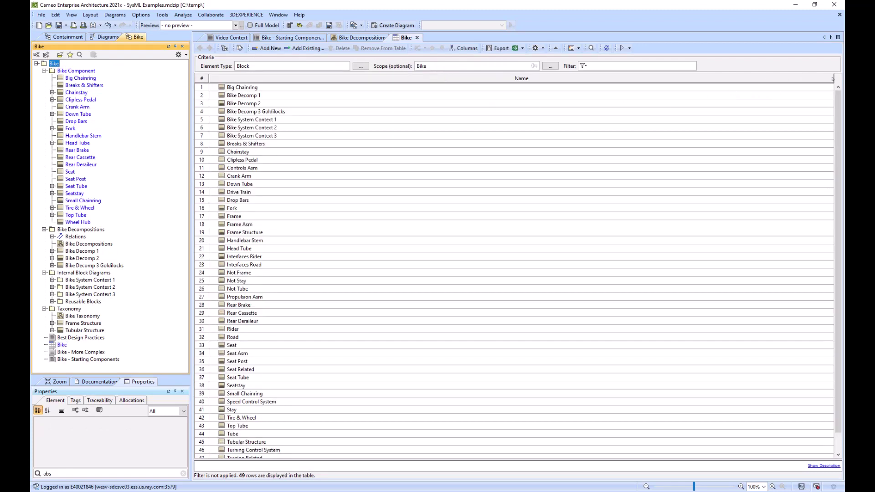
pyautogui.moveTo(833, 79); pyautogui.dragTo(321, 79)
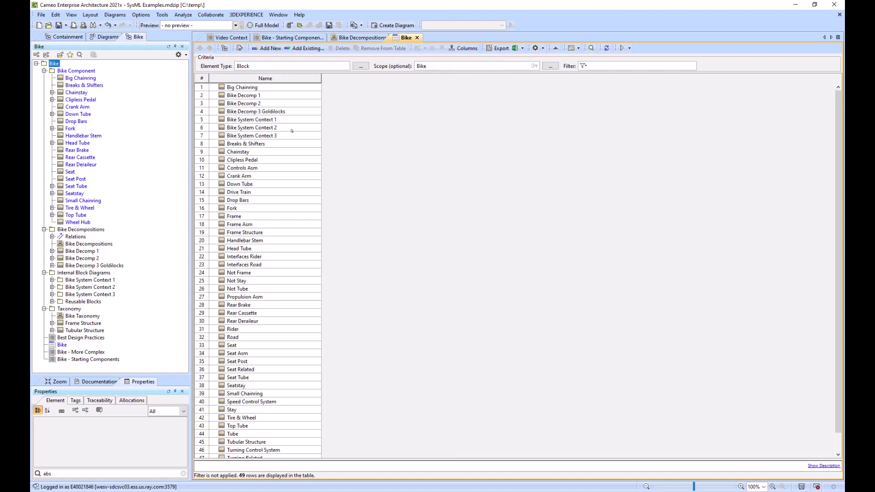
pyautogui.scroll(-1, 274, 180)
pyautogui.scroll(1, 273, 180)
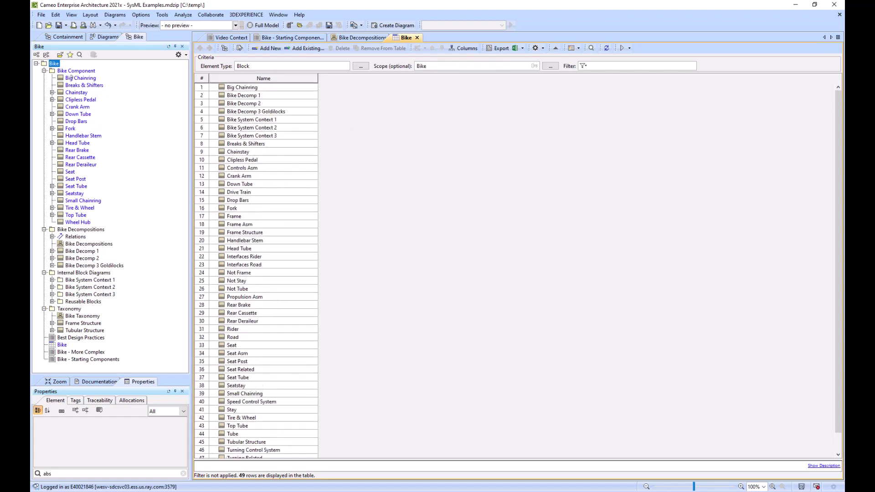
pyautogui.moveTo(75, 70); pyautogui.dragTo(447, 67)
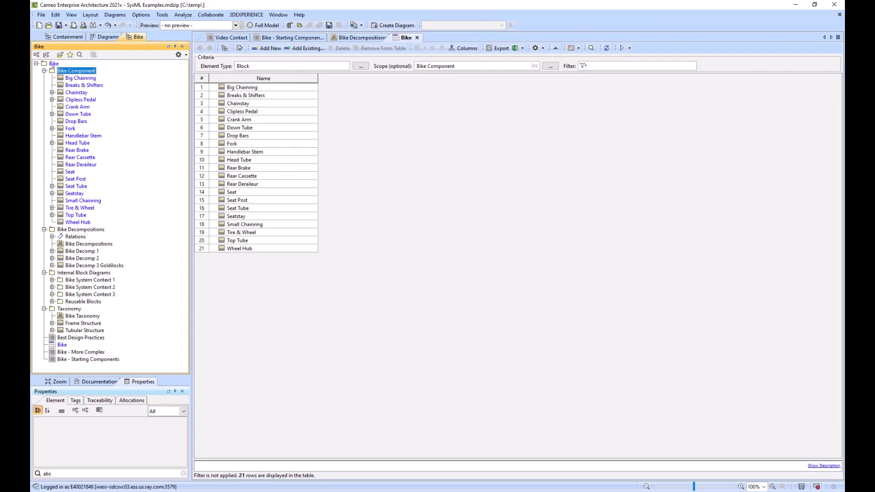
pyautogui.moveTo(54, 63); pyautogui.dragTo(474, 71)
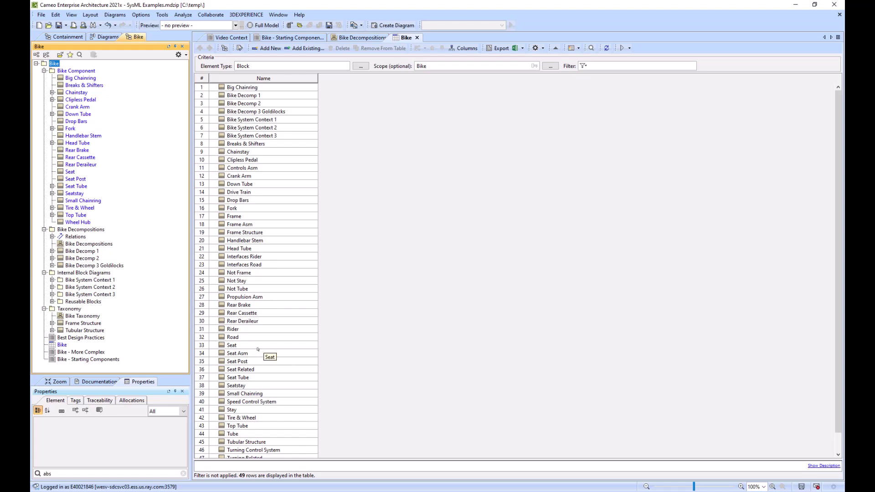
# Create a legend for the Bike table and name it NewLegend.
pyautogui.click(579, 48)
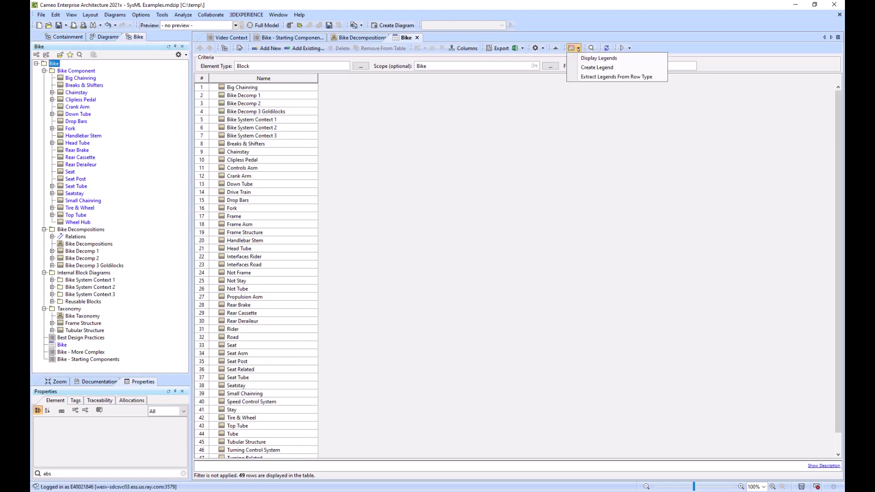
pyautogui.click(597, 68)
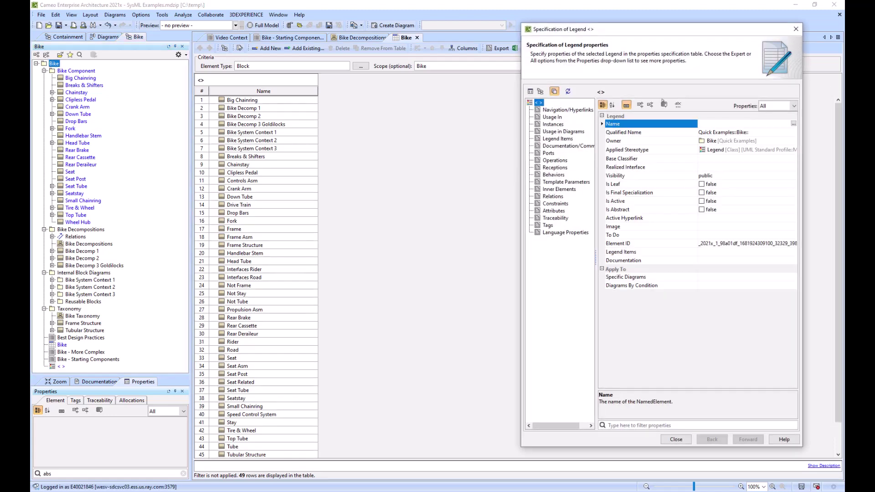
pyautogui.write('N')
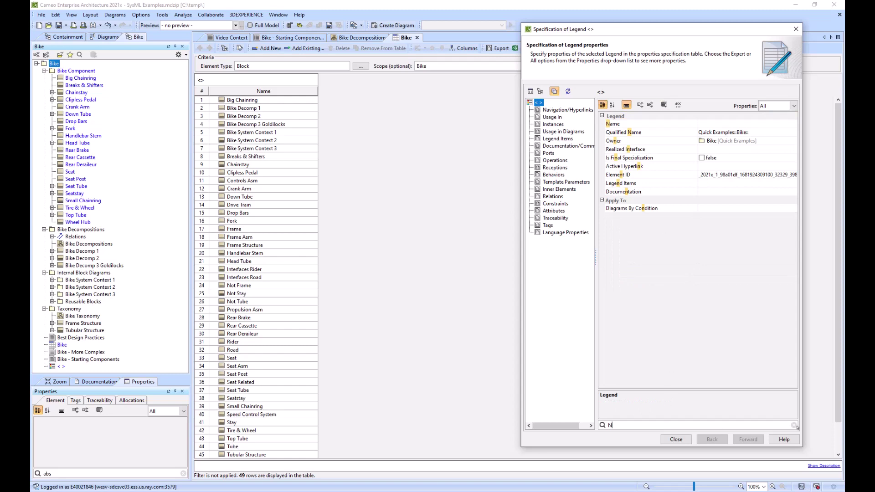
pyautogui.click(794, 425)
pyautogui.click(708, 124)
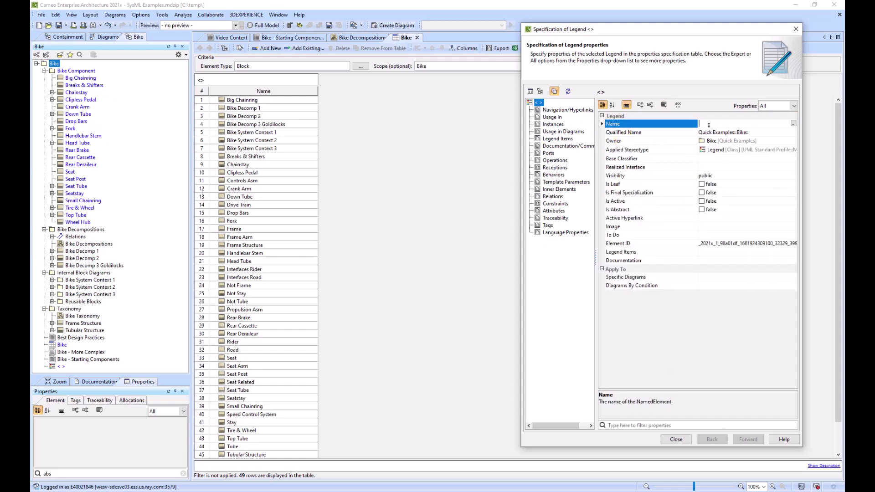
pyautogui.write('NewLegend')
pyautogui.click(675, 439)
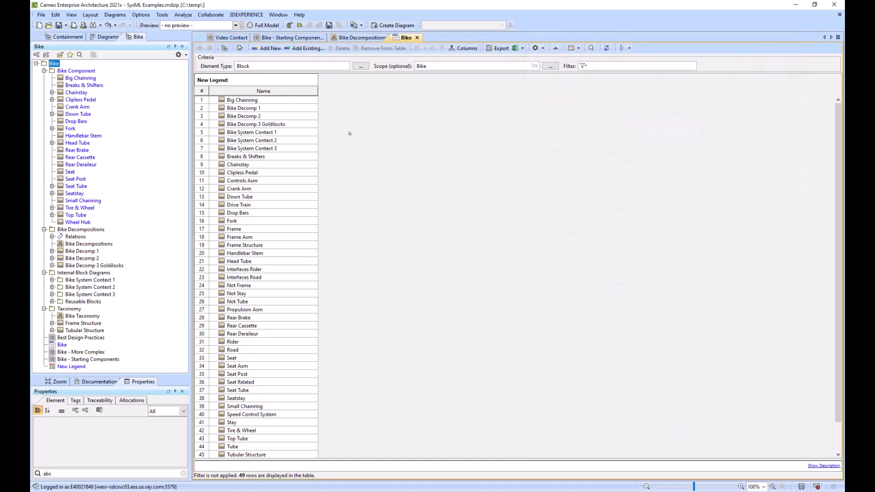
# Add a Legend Item named Item1 to New Legend.
pyautogui.rightClick(72, 367)
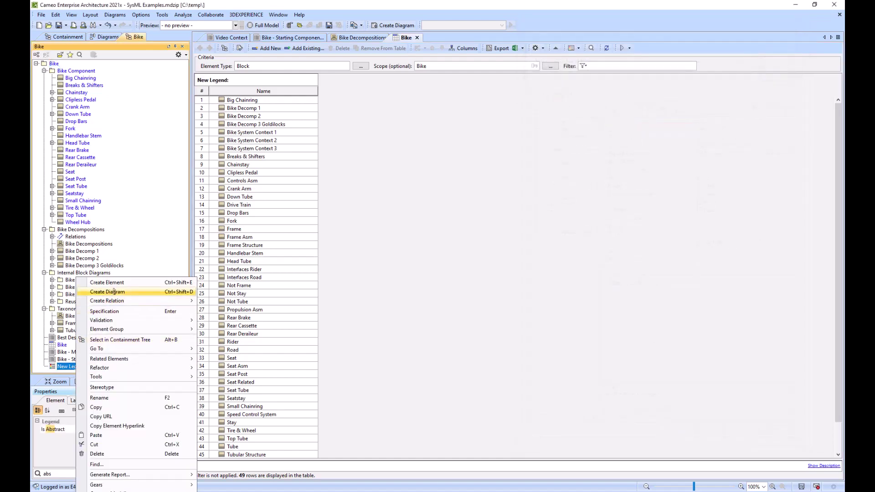
pyautogui.click(112, 291)
pyautogui.click(104, 316)
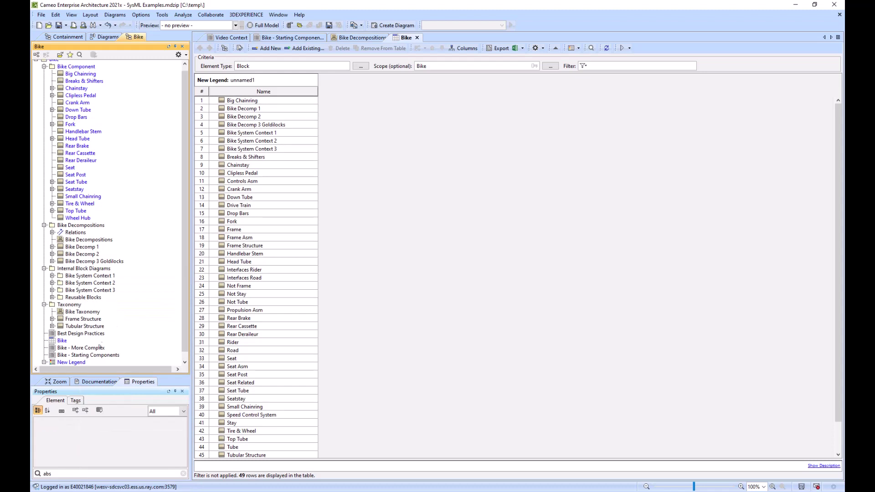
pyautogui.write('It')
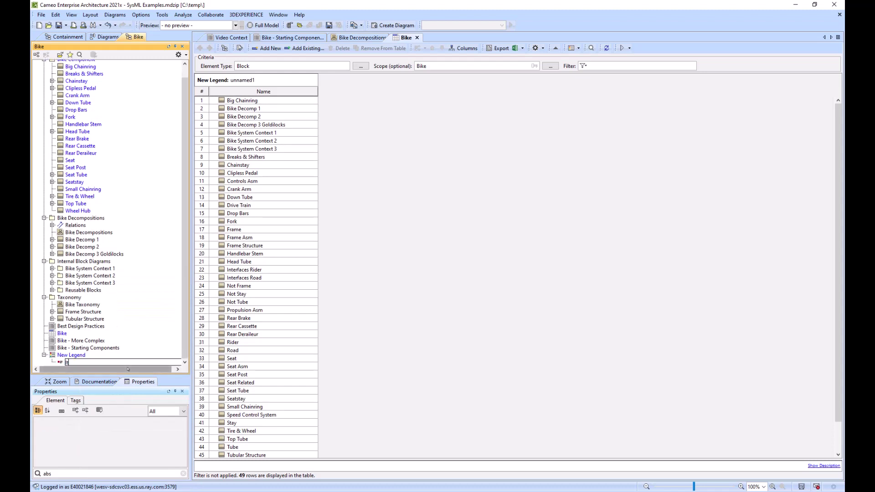
pyautogui.write('em1')
pyautogui.press('Return')
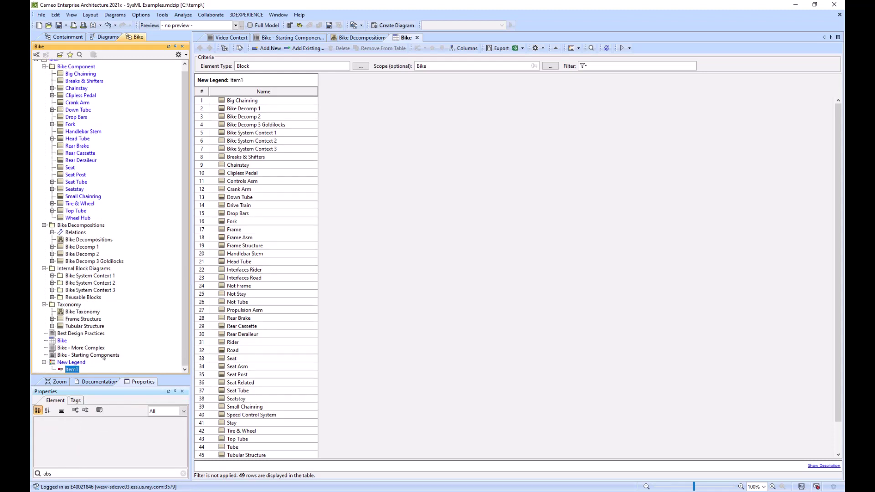
# Set Item1's adornment fill colour to light cyan (RGB 153, 255, 255).
pyautogui.doubleClick(71, 370)
pyautogui.click(698, 150)
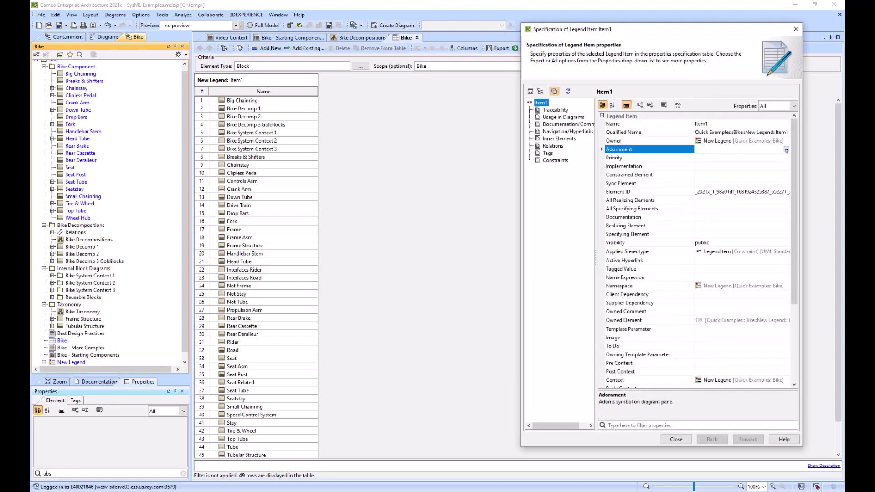
pyautogui.click(787, 149)
pyautogui.click(454, 223)
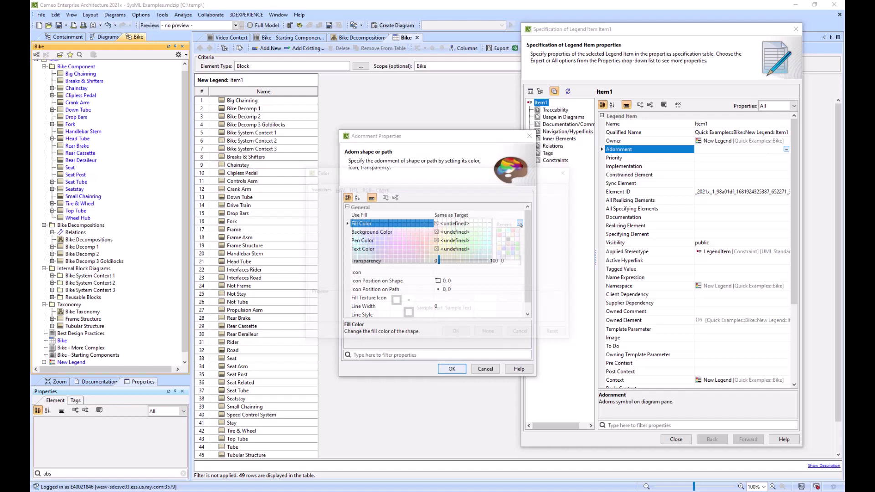
pyautogui.click(493, 223)
pyautogui.click(493, 229)
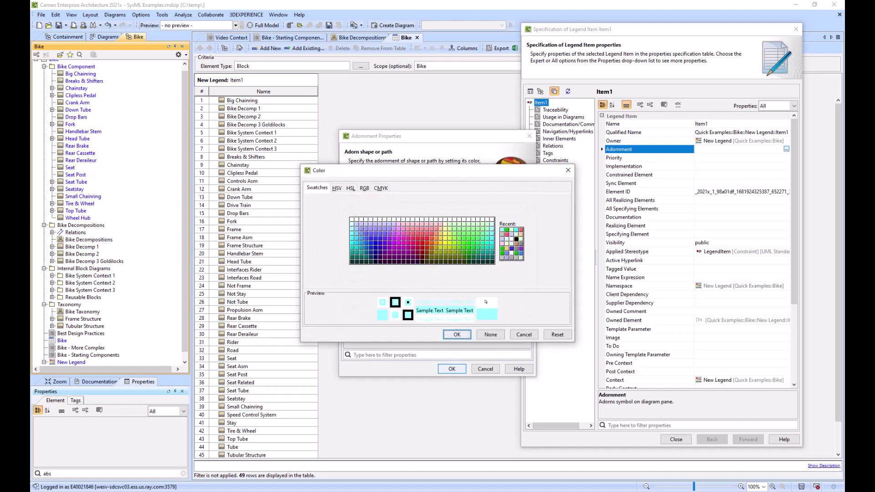
pyautogui.click(457, 335)
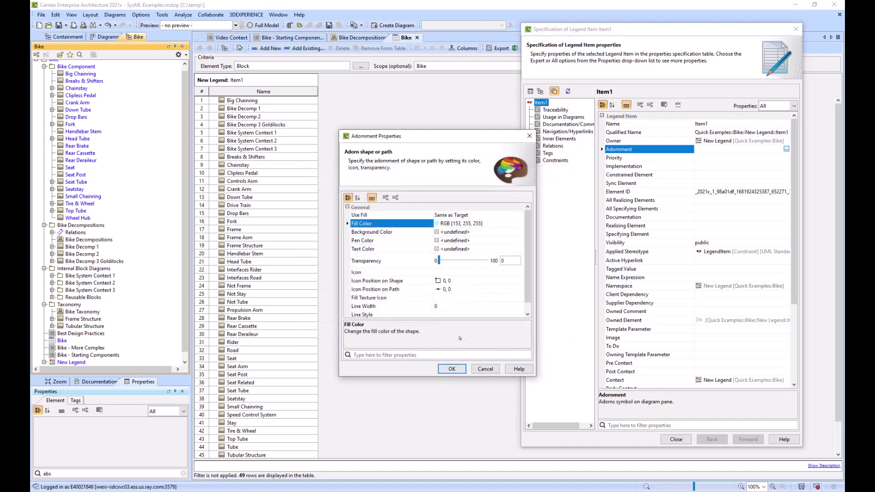
pyautogui.click(456, 370)
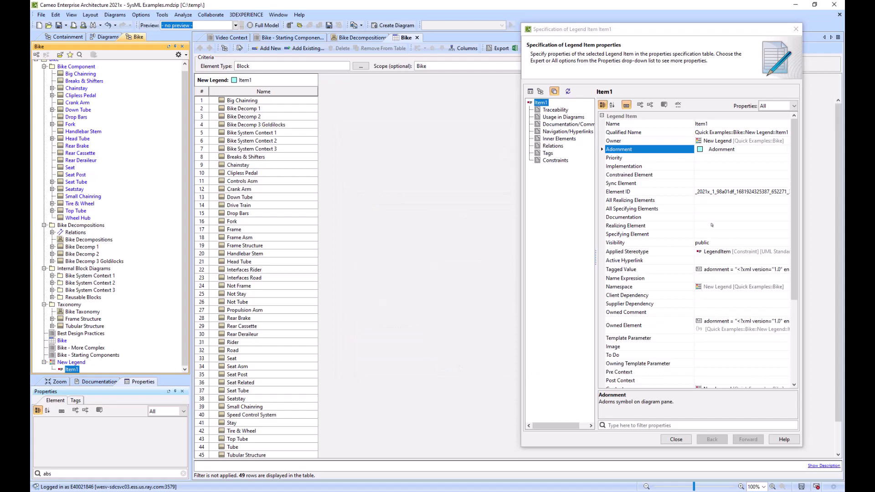
# Open Item1's Elements by Condition editor, then cancel it.
pyautogui.scroll(-5, 709, 274)
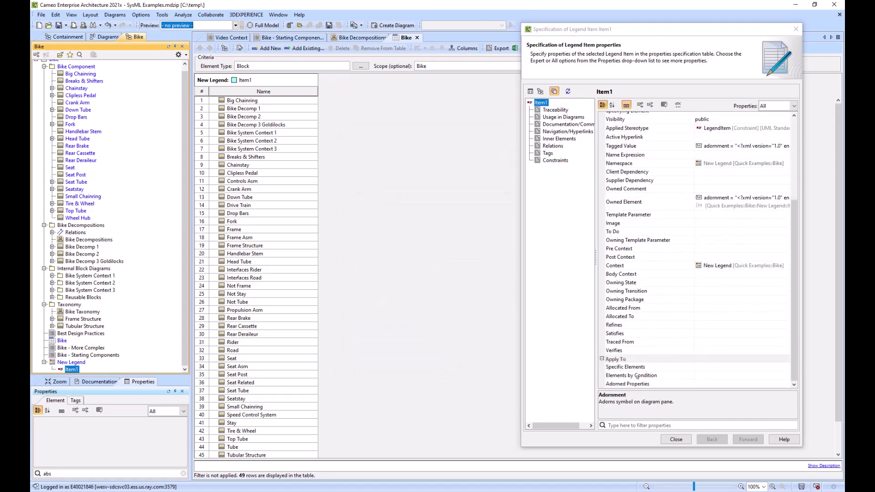
pyautogui.click(704, 378)
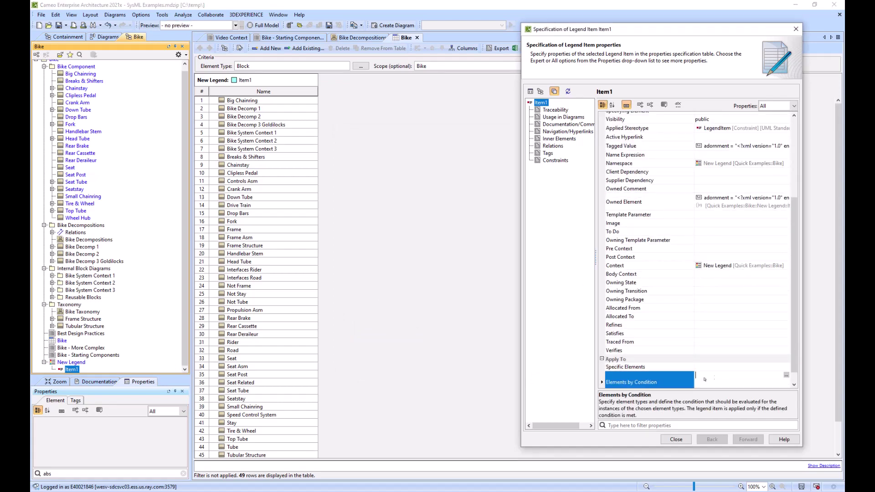
pyautogui.click(786, 376)
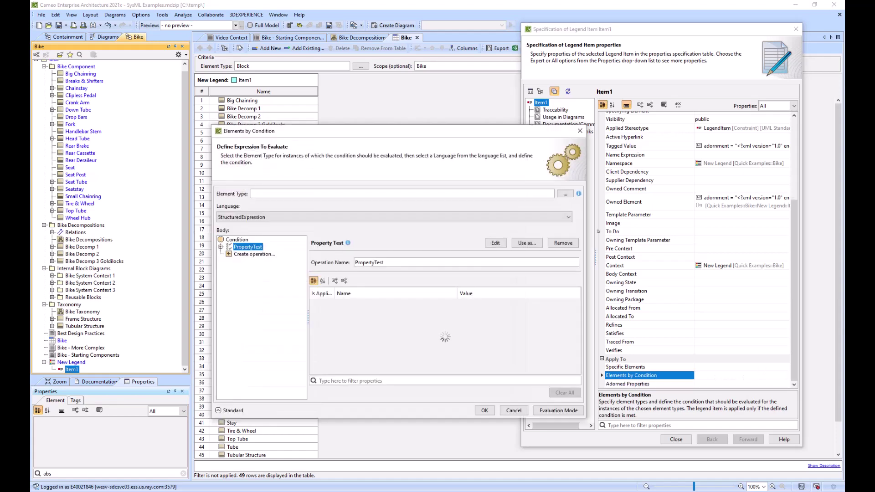
pyautogui.press('Escape')
# Apply Item1 to the Chainstay block, found by searching 'Chains' among specific elements.
pyautogui.click(711, 368)
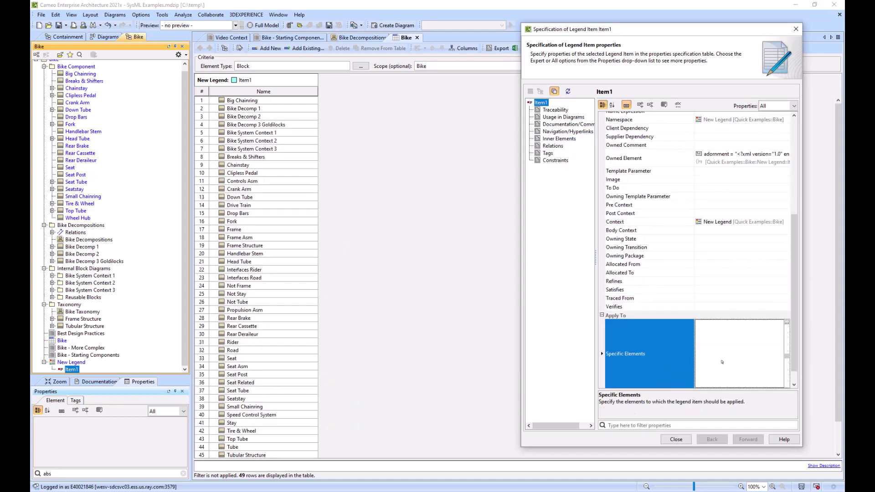
pyautogui.click(787, 323)
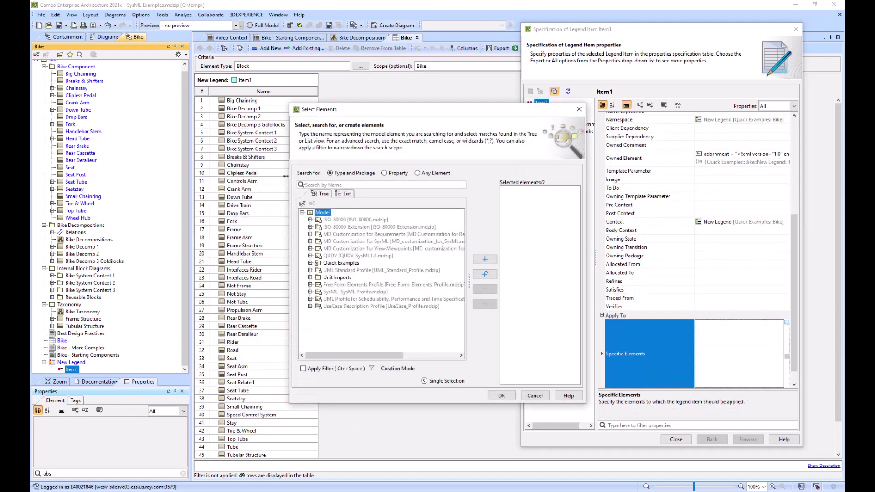
pyautogui.click(347, 185)
pyautogui.write('Chains')
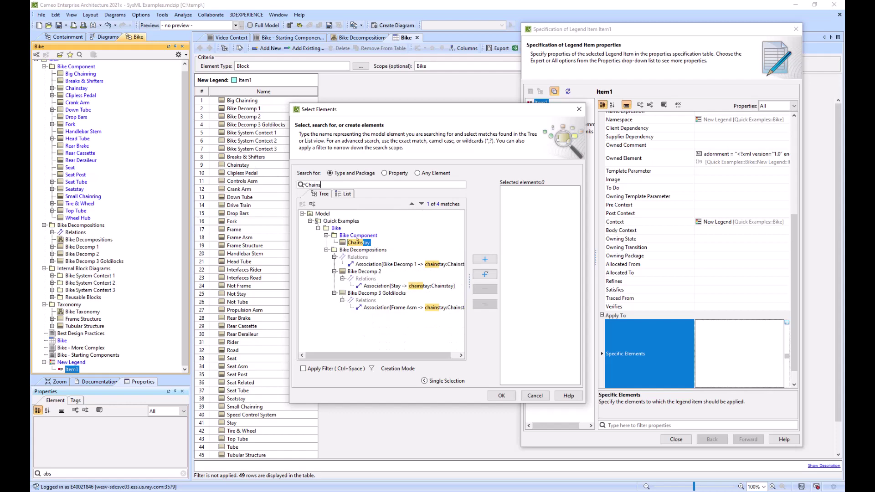
pyautogui.press('Return')
pyautogui.click(502, 396)
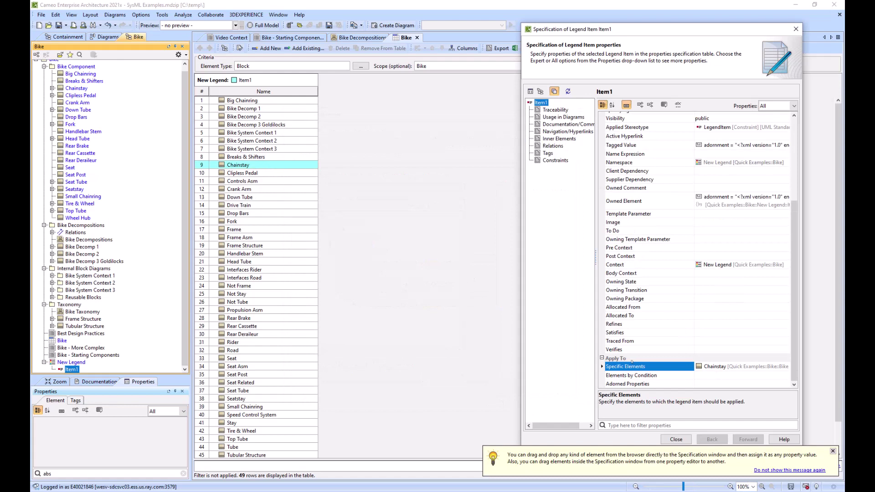
# Switch Item1 to Elements by Condition and add a Metachain Navigation operation.
pyautogui.click(710, 376)
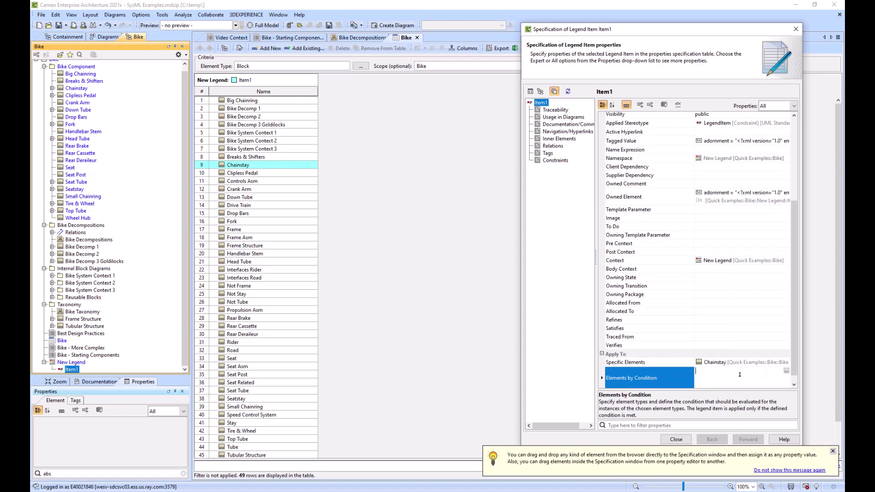
pyautogui.click(787, 373)
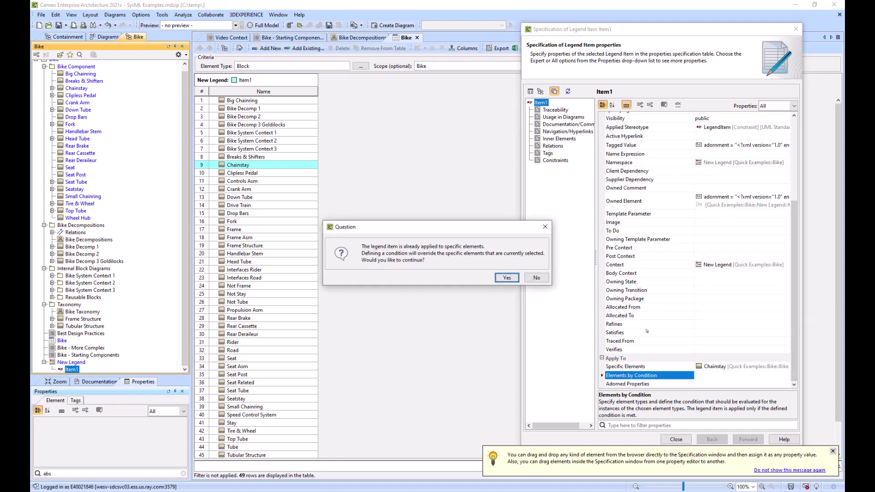
pyautogui.click(510, 278)
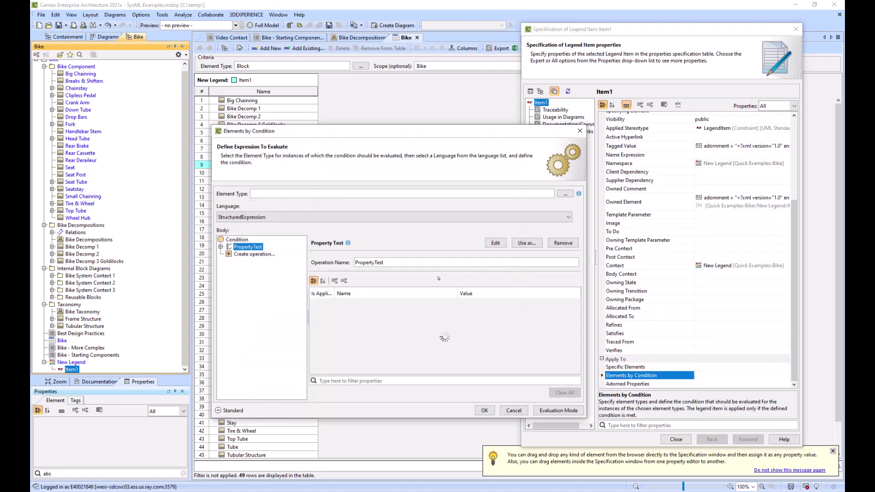
pyautogui.click(221, 247)
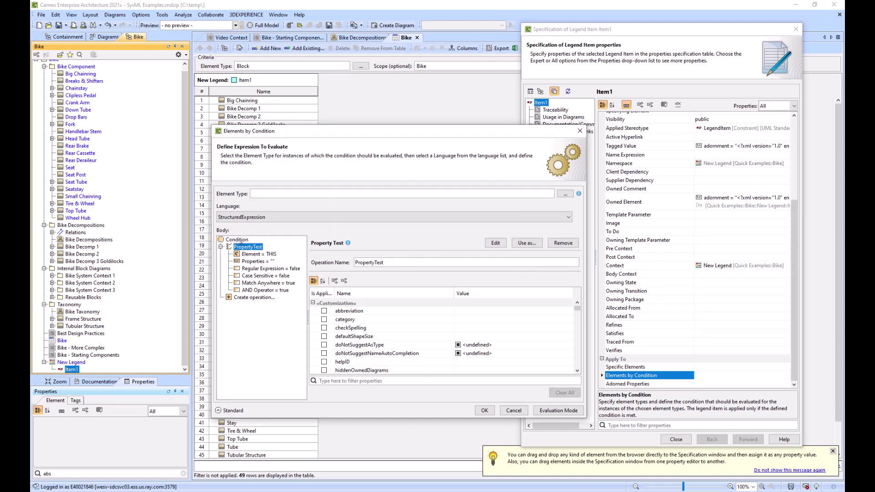
pyautogui.click(254, 297)
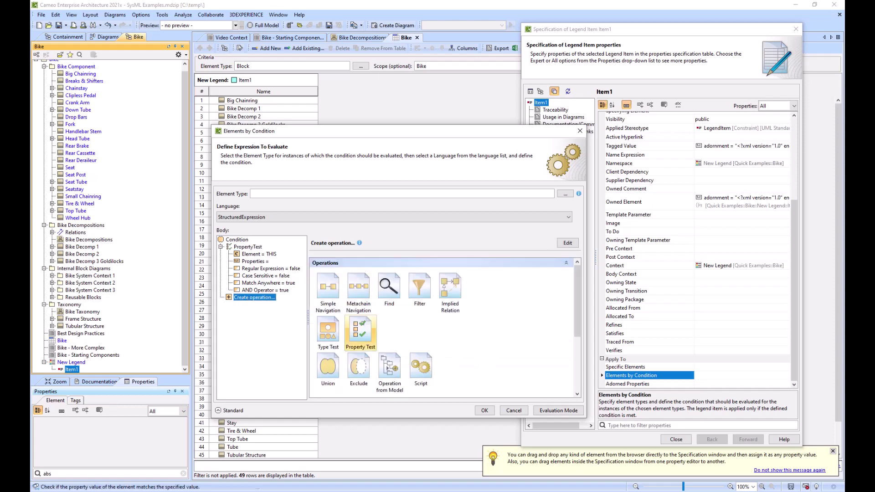
pyautogui.click(366, 294)
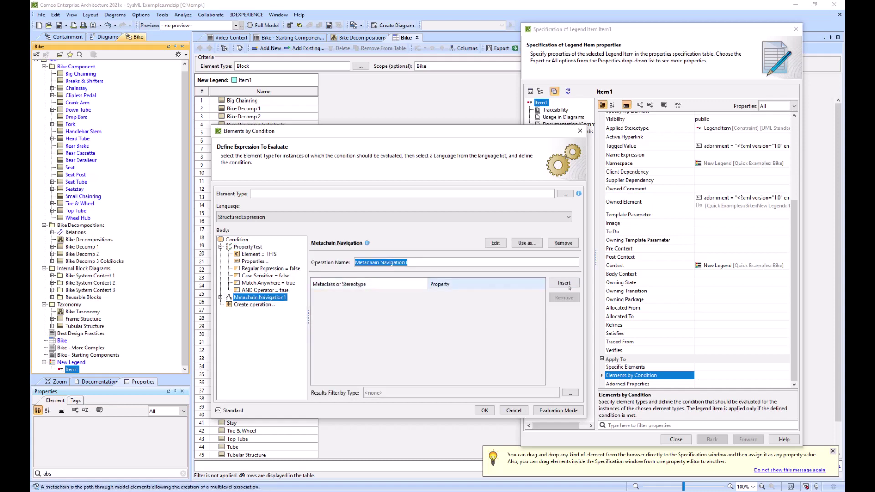
# Set the metachain to metaclass Block with property Owner and attach it to the Property Test.
pyautogui.click(374, 294)
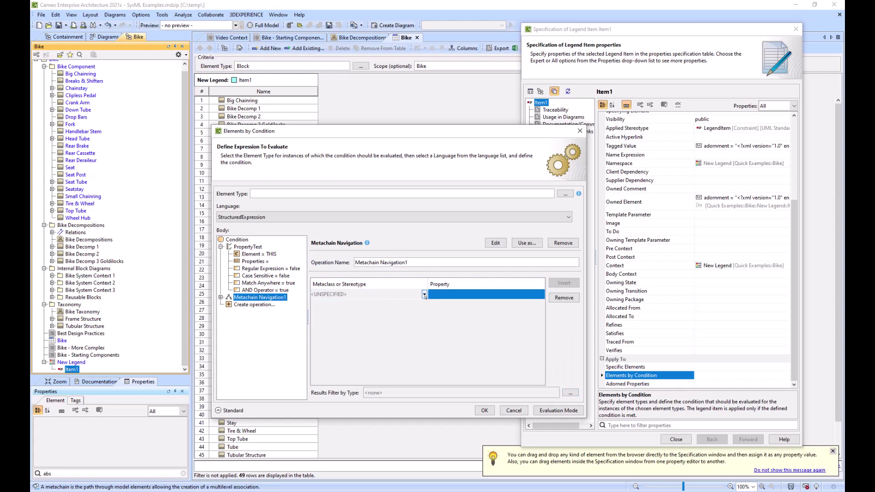
pyautogui.click(424, 294)
pyautogui.write('Block')
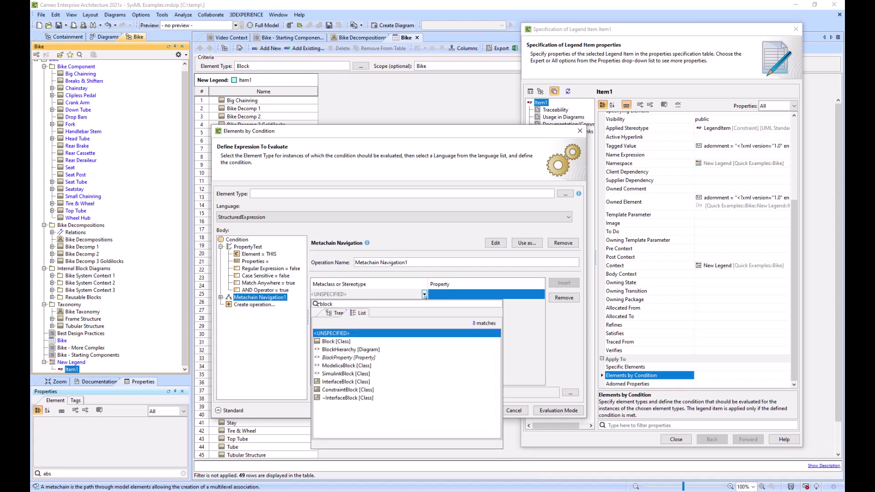
pyautogui.press('Return')
pyautogui.click(441, 294)
pyautogui.click(541, 294)
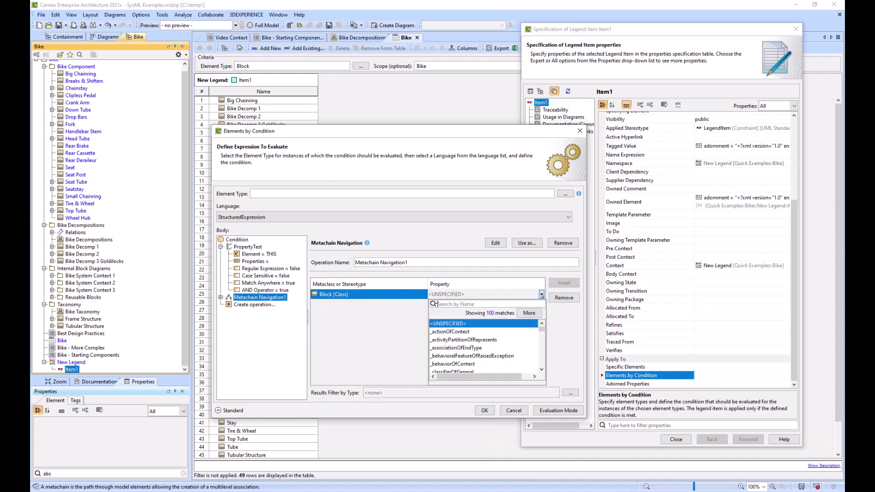
pyautogui.write('owner')
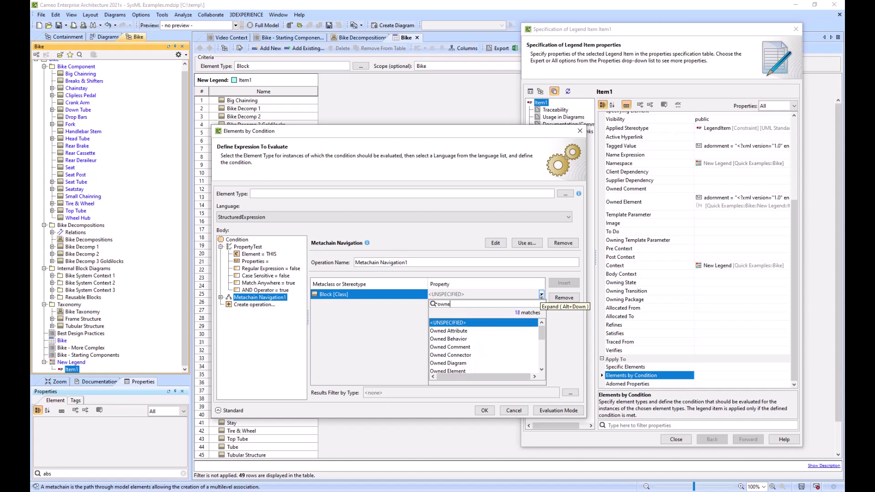
pyautogui.click(451, 332)
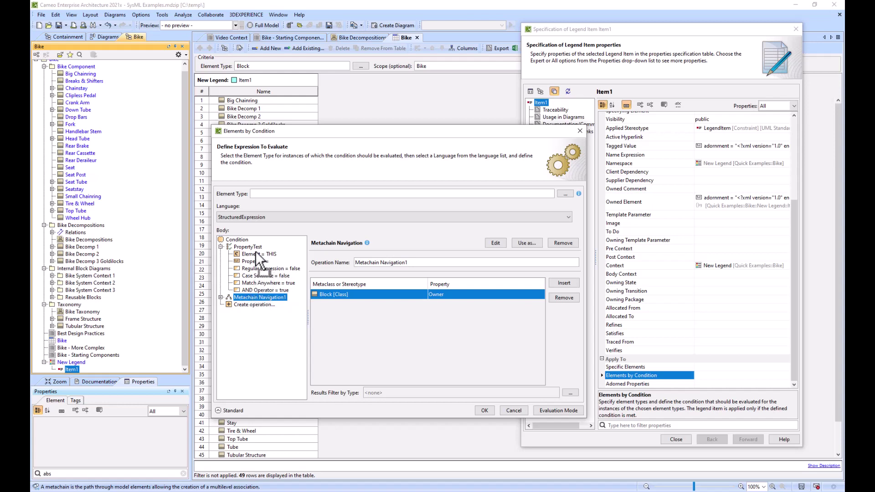
pyautogui.moveTo(246, 297); pyautogui.dragTo(243, 247)
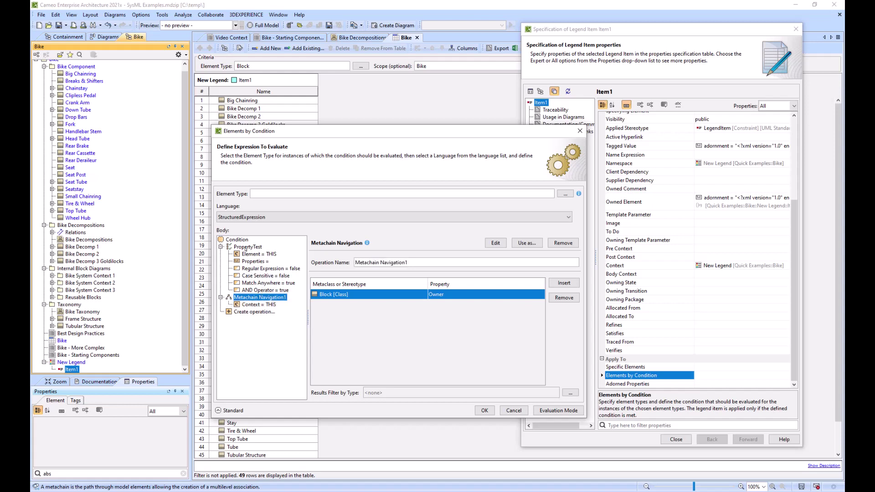
pyautogui.moveTo(250, 253); pyautogui.dragTo(247, 249)
# Use the metachain as the Element of a new Property Test and delete the original PropertyTest.
pyautogui.click(248, 246)
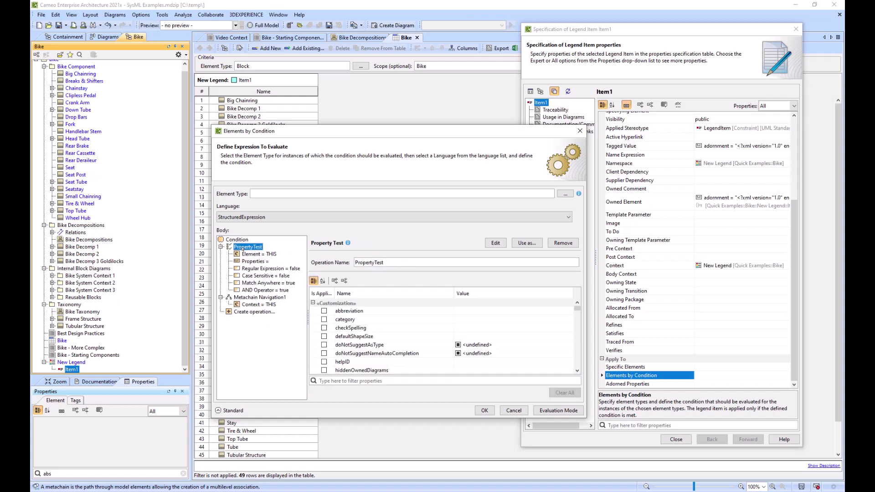
pyautogui.click(250, 297)
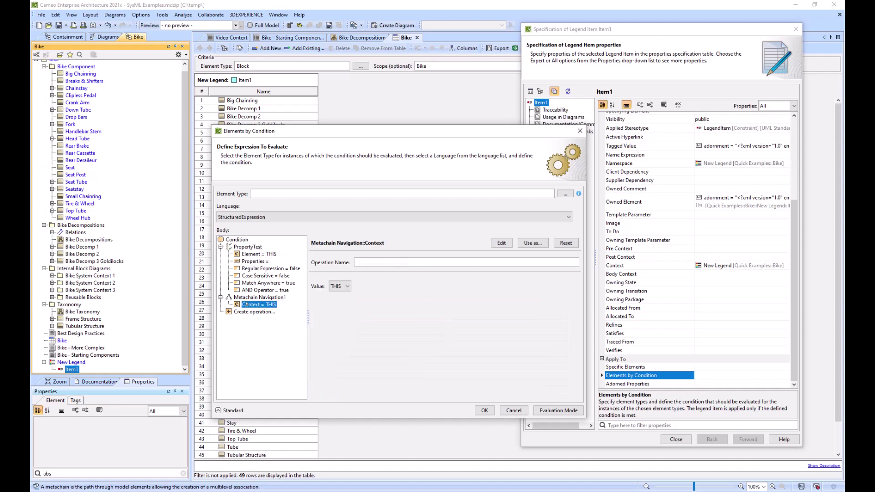
pyautogui.click(526, 243)
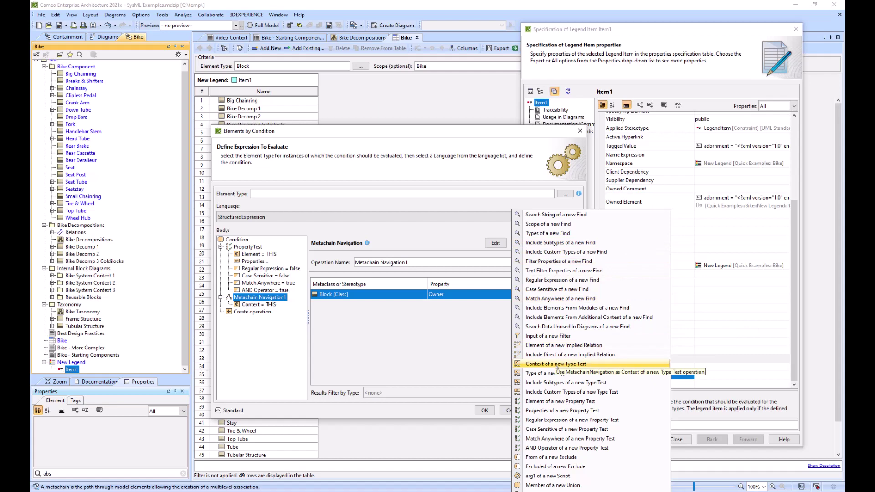
pyautogui.click(555, 404)
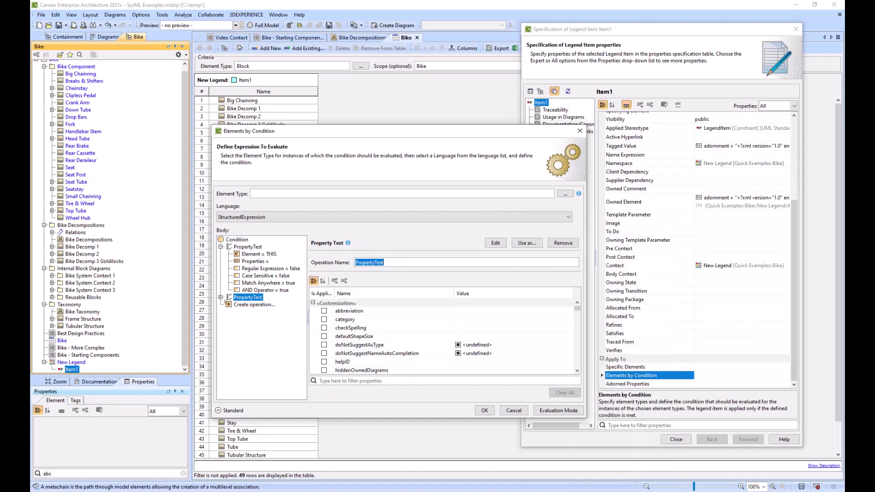
pyautogui.click(221, 297)
pyautogui.click(247, 247)
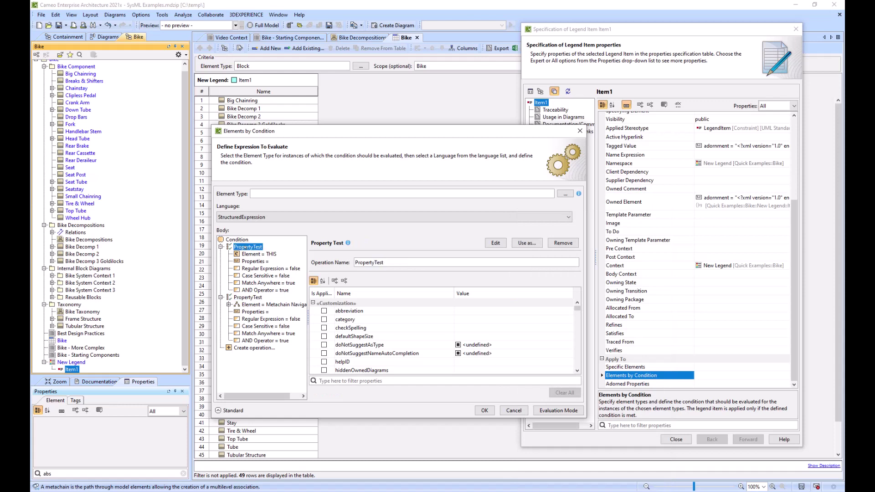
pyautogui.press('Delete')
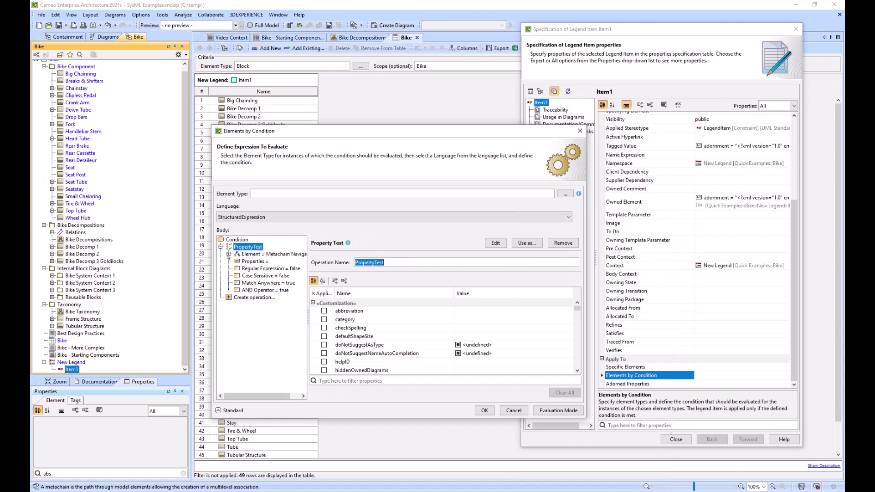
pyautogui.click(229, 254)
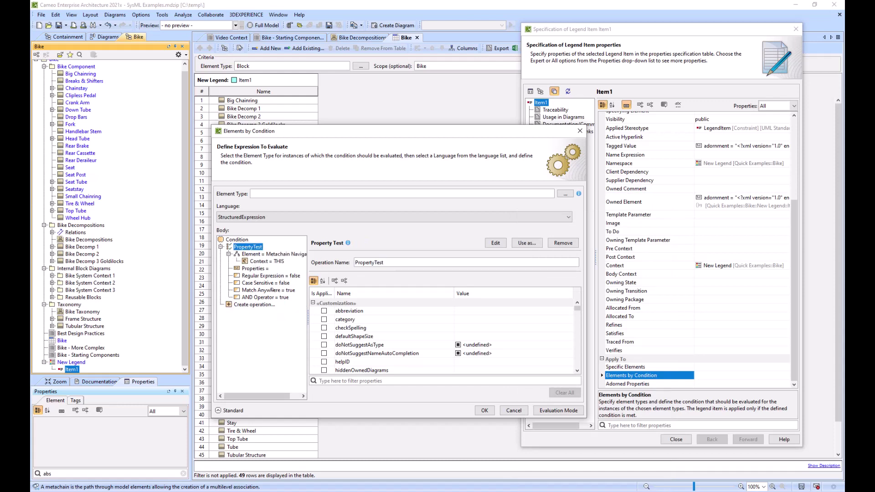
pyautogui.click(254, 268)
pyautogui.click(248, 246)
pyautogui.click(578, 370)
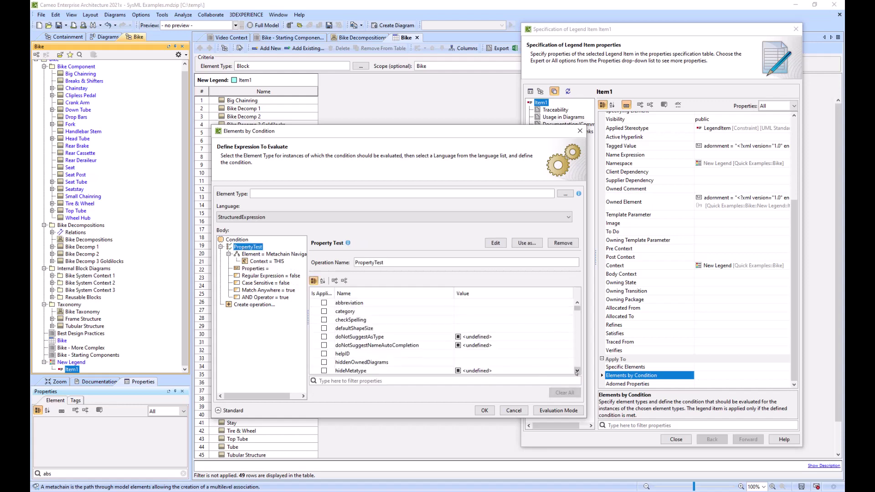
# Require the owner's Name to equal 'Bike Component' and close Item1's specification.
pyautogui.click(441, 381)
pyautogui.write('name')
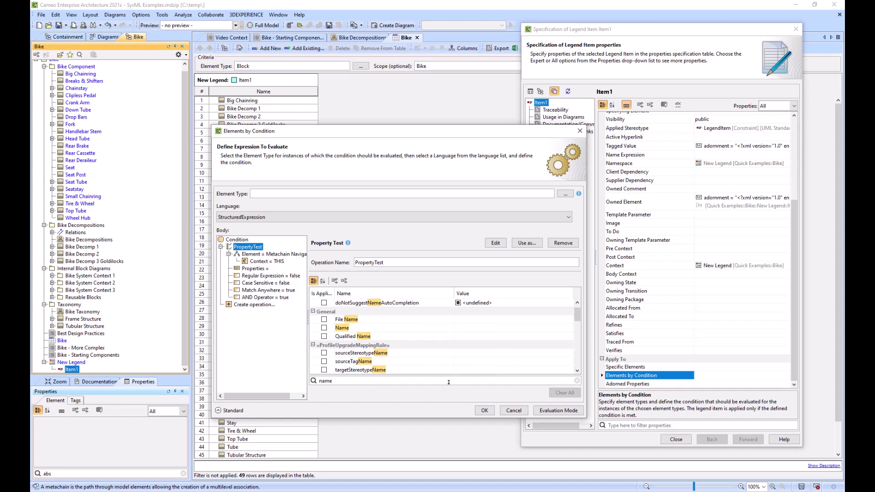
pyautogui.click(324, 328)
pyautogui.click(462, 328)
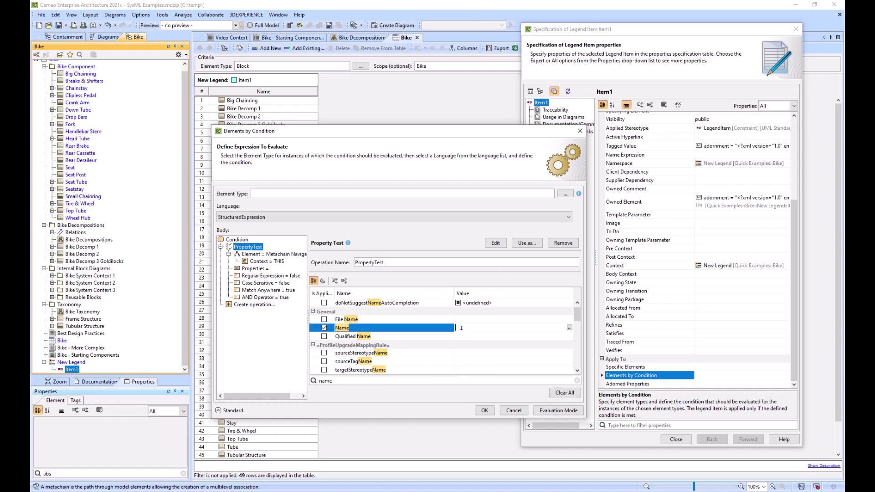
pyautogui.write('Bike Component')
pyautogui.click(485, 410)
pyautogui.click(673, 440)
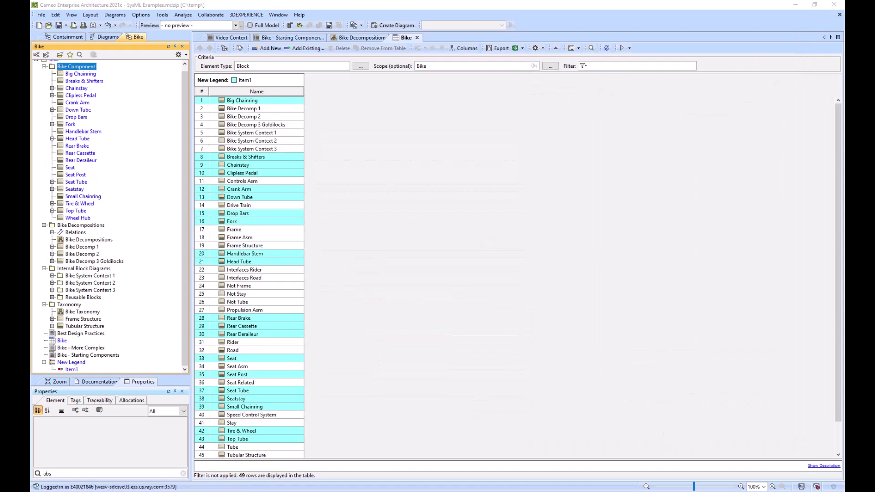
# Add an Owner column to the Bike table and select the three Bike System Context rows.
pyautogui.click(464, 48)
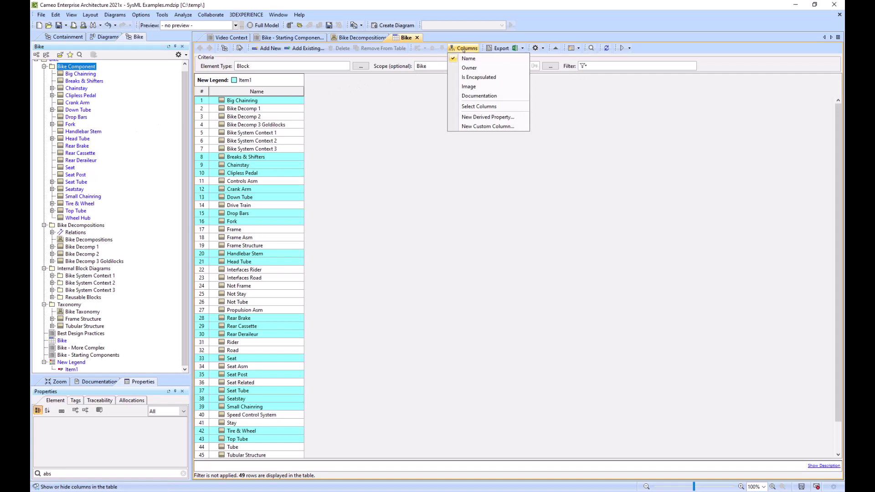
pyautogui.click(470, 68)
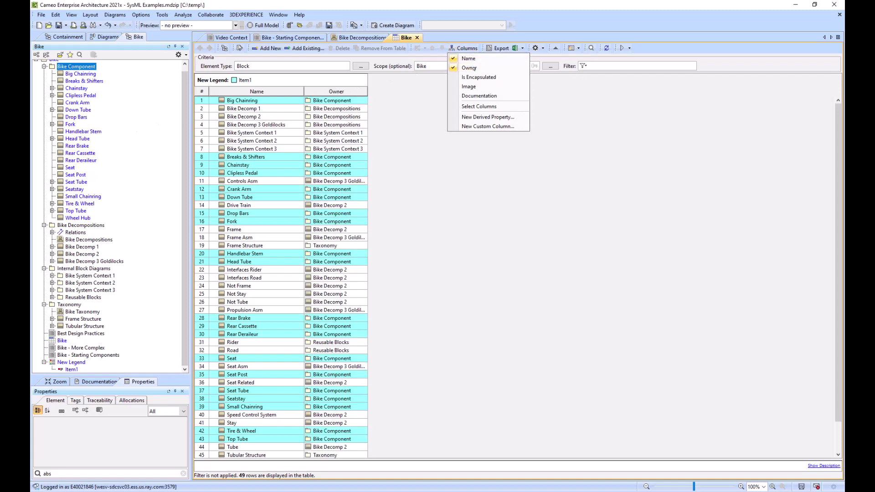
pyautogui.click(367, 91)
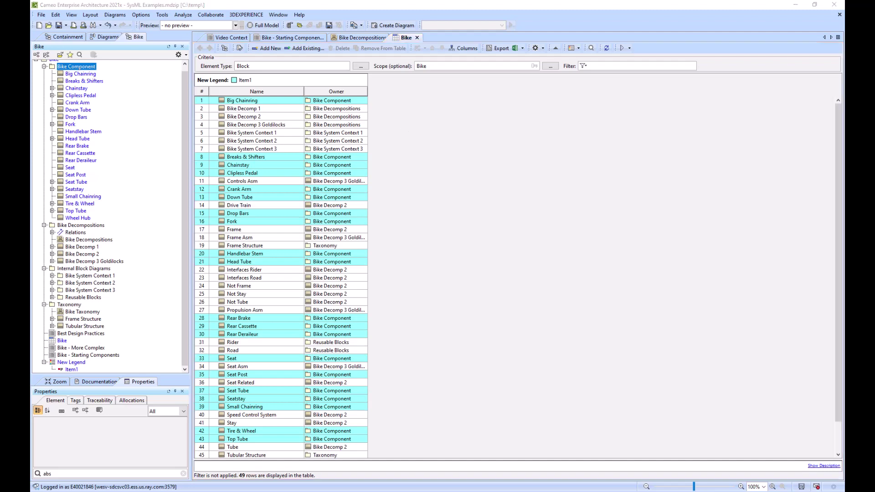
pyautogui.moveTo(202, 132); pyautogui.dragTo(203, 153)
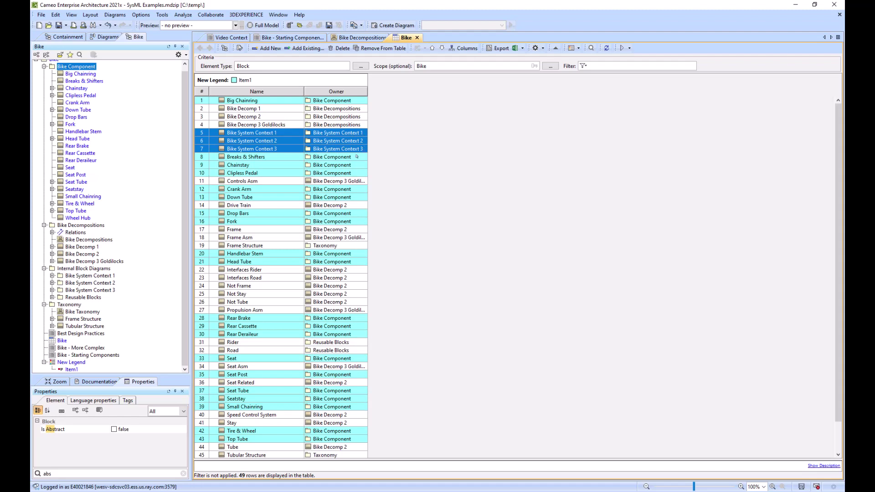
# Add a second Legend Item named Item2 to New Legend.
pyautogui.click(403, 146)
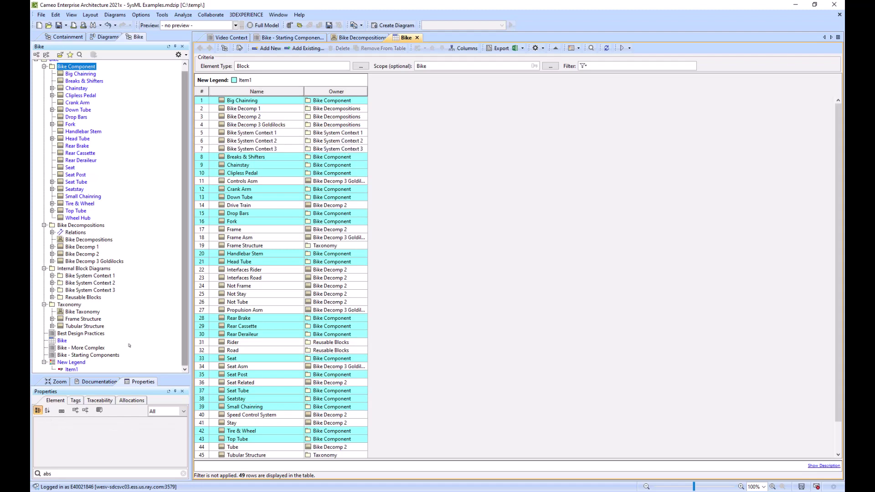
pyautogui.rightClick(66, 362)
pyautogui.click(102, 283)
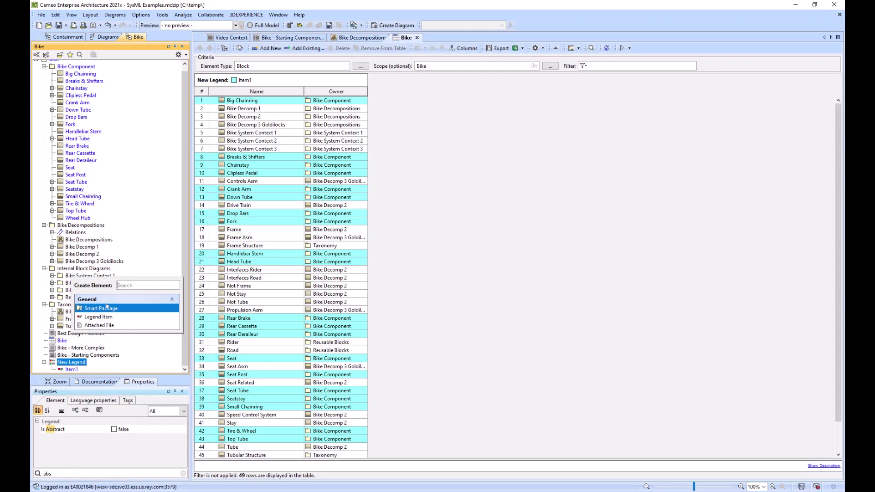
pyautogui.click(108, 319)
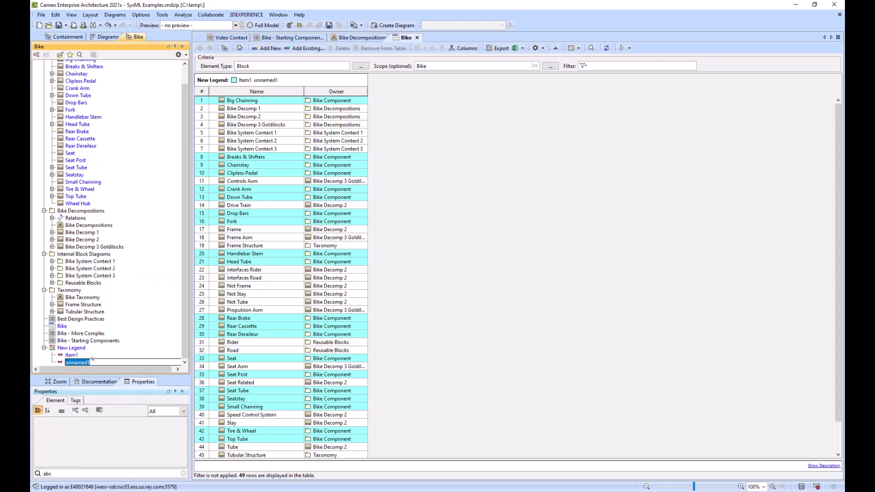
pyautogui.write('Item2')
pyautogui.press('Return')
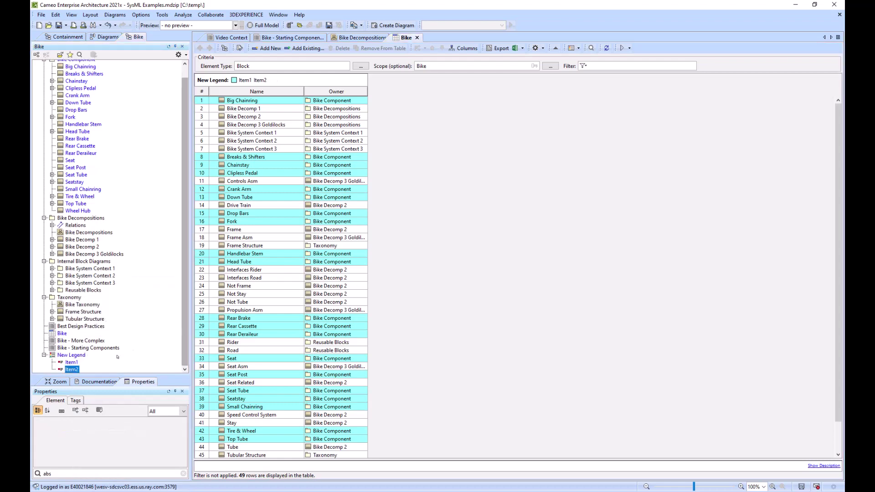
pyautogui.doubleClick(205, 308)
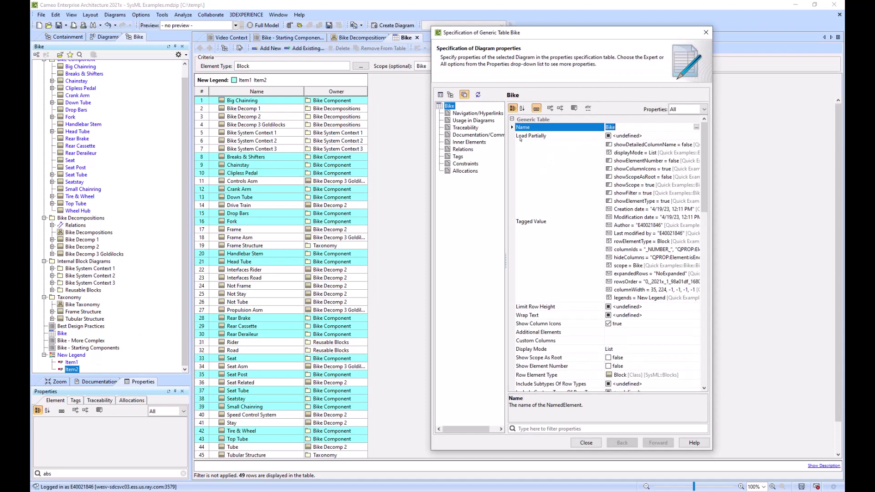
pyautogui.click(706, 33)
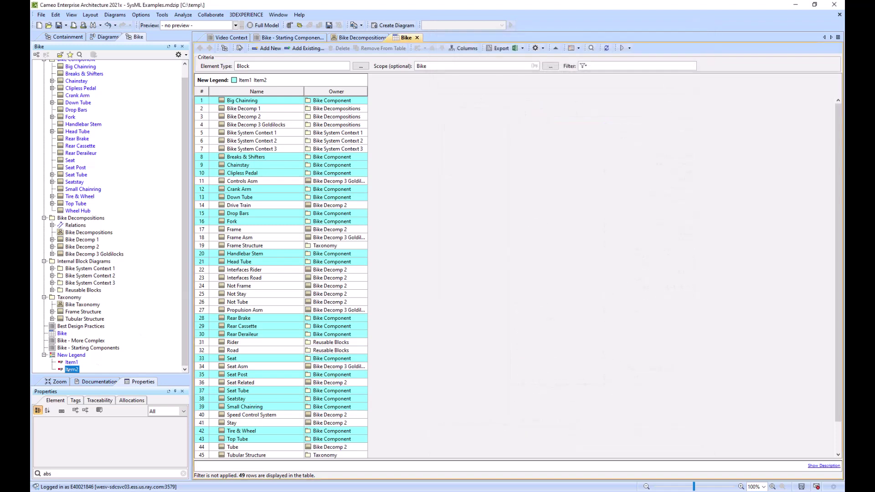
# Give Item2's adornment a fill colour in its specification.
pyautogui.rightClick(77, 276)
pyautogui.click(107, 286)
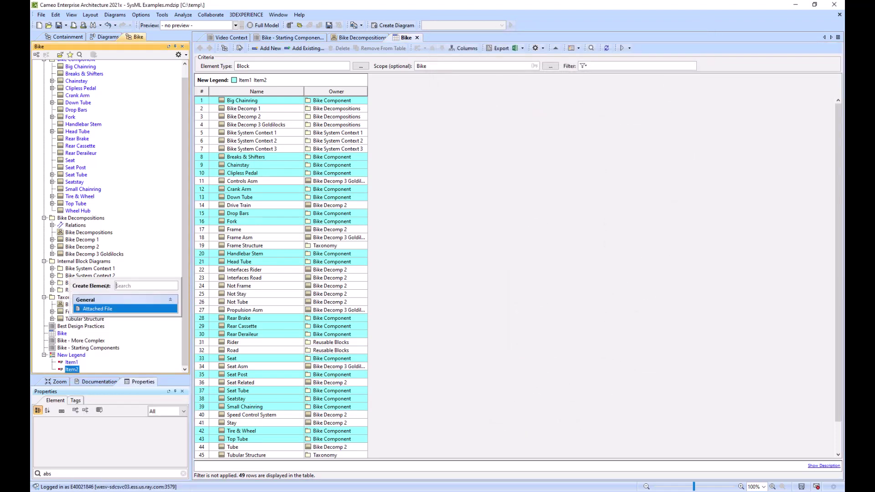
pyautogui.rightClick(73, 369)
pyautogui.click(105, 302)
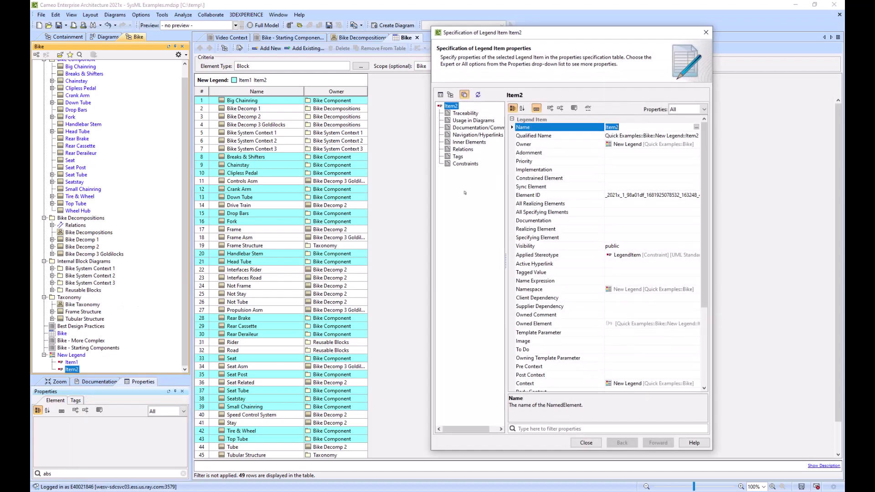
pyautogui.click(609, 154)
pyautogui.click(697, 152)
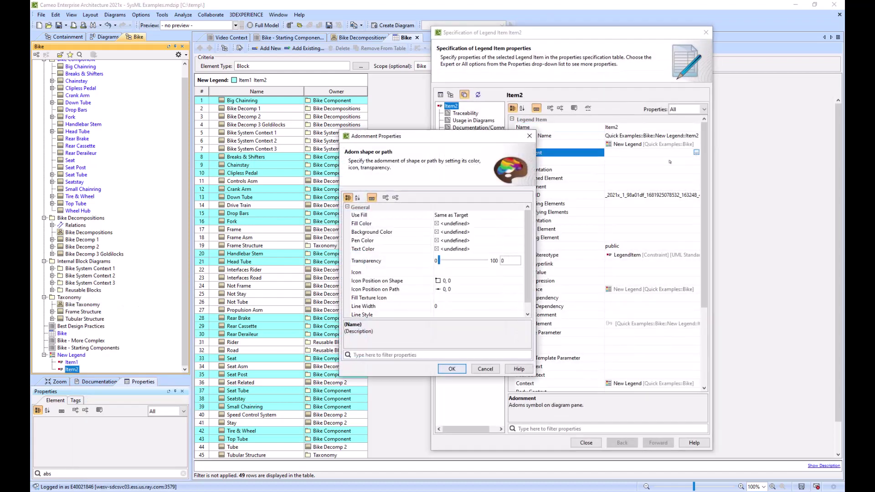
pyautogui.click(474, 222)
pyautogui.click(521, 224)
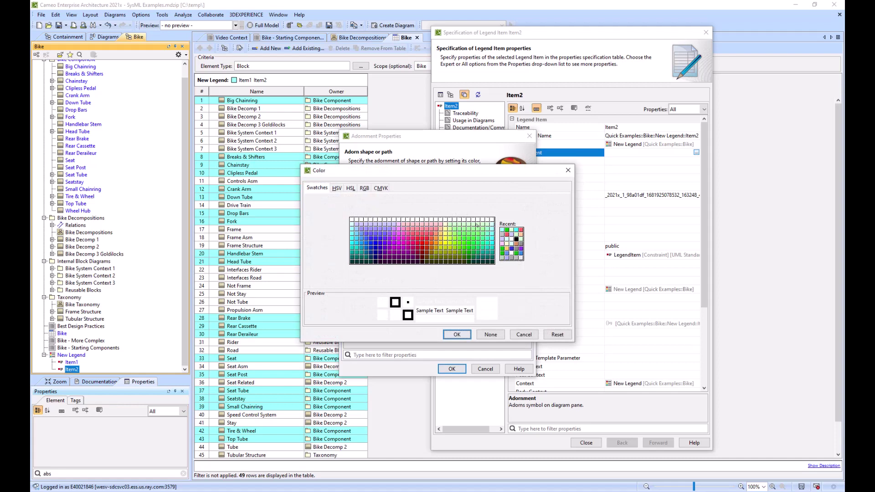
pyautogui.click(457, 334)
pyautogui.click(452, 369)
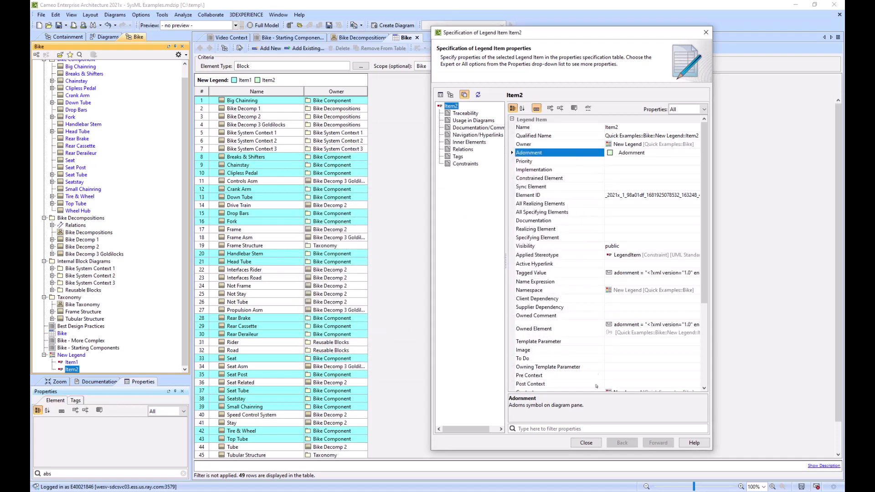
# Open Item2's Elements by Condition editor and add a Metachain Navigation operation.
pyautogui.scroll(-5, 656, 314)
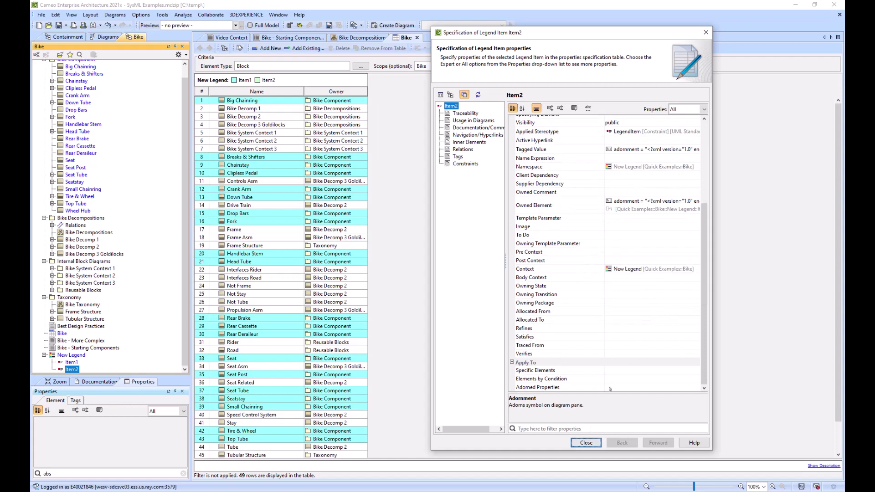
pyautogui.click(610, 379)
pyautogui.click(696, 378)
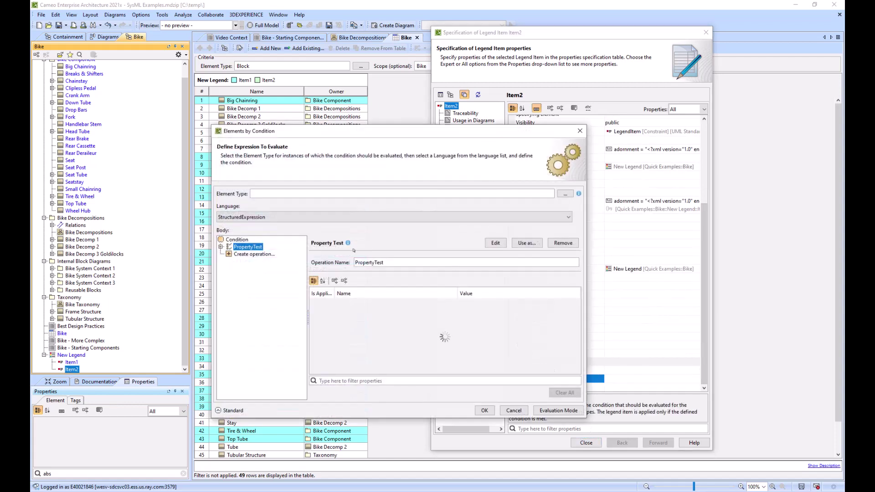
pyautogui.click(241, 254)
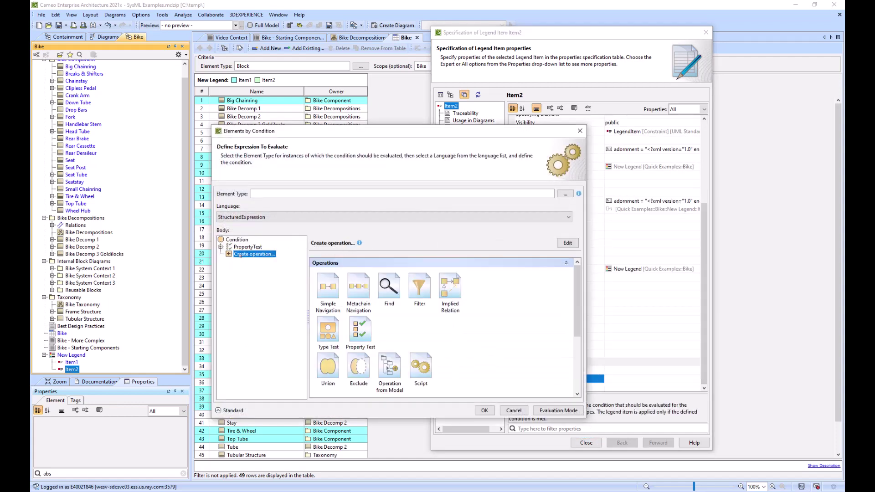
pyautogui.click(361, 292)
# Give the metachain a step navigating Block [Class] through its Owner property.
pyautogui.click(563, 283)
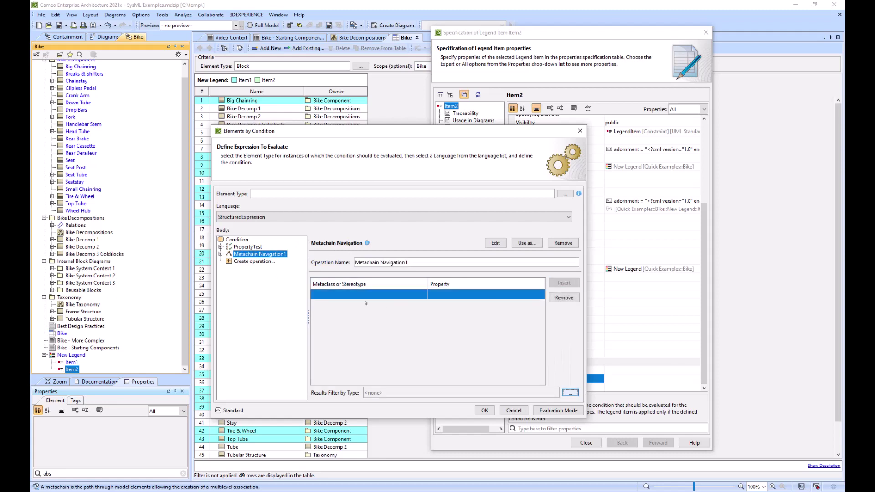
pyautogui.click(424, 294)
pyautogui.write('block')
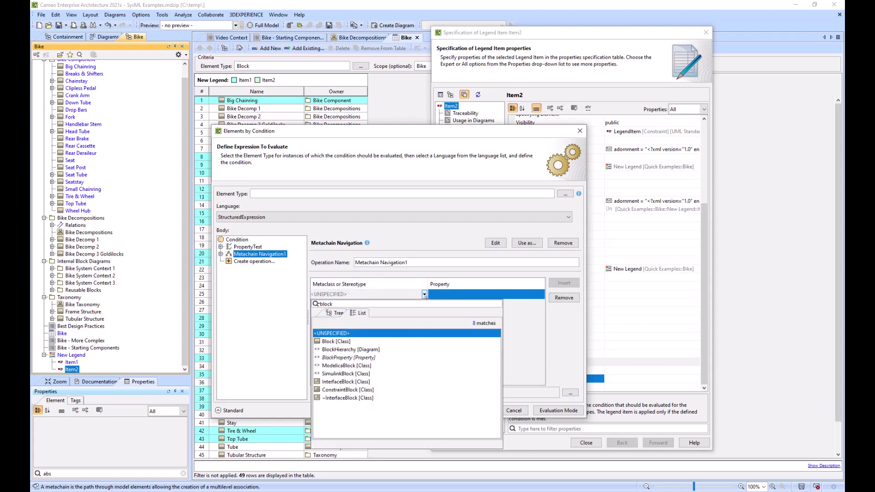
pyautogui.press('Down')
pyautogui.press('Return')
pyautogui.click(454, 293)
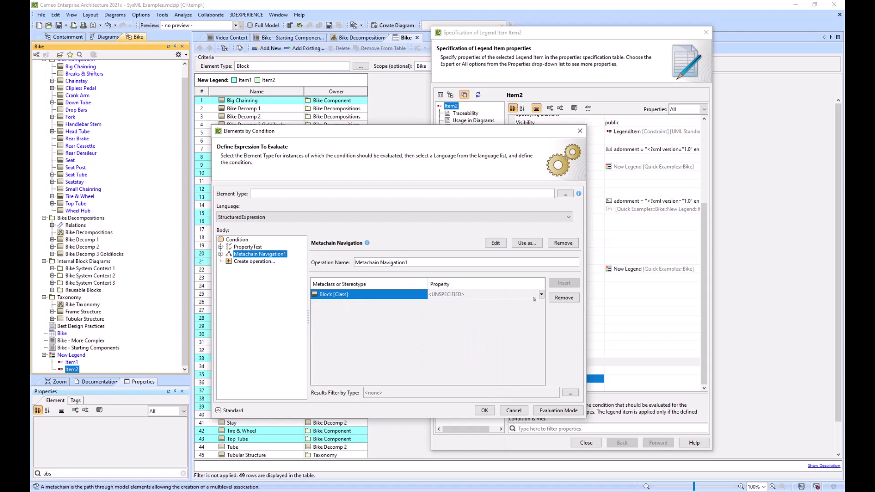
pyautogui.click(541, 294)
pyautogui.write('owner')
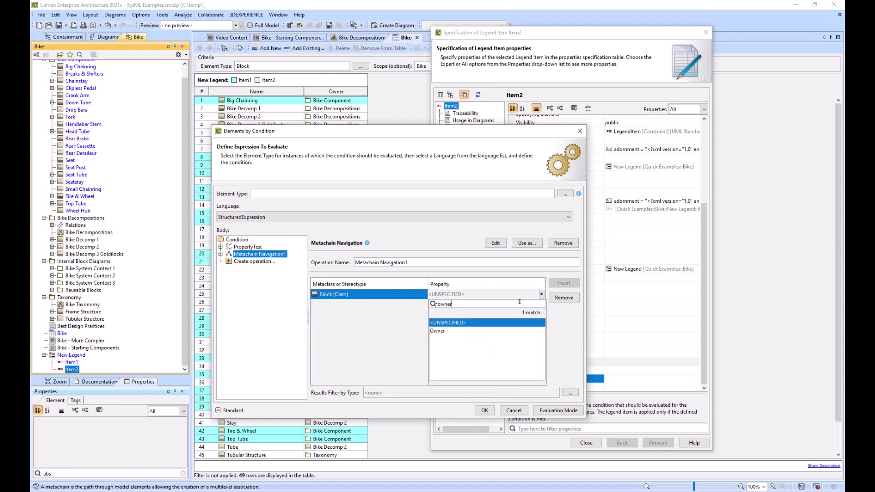
pyautogui.press('Down')
pyautogui.press('Return')
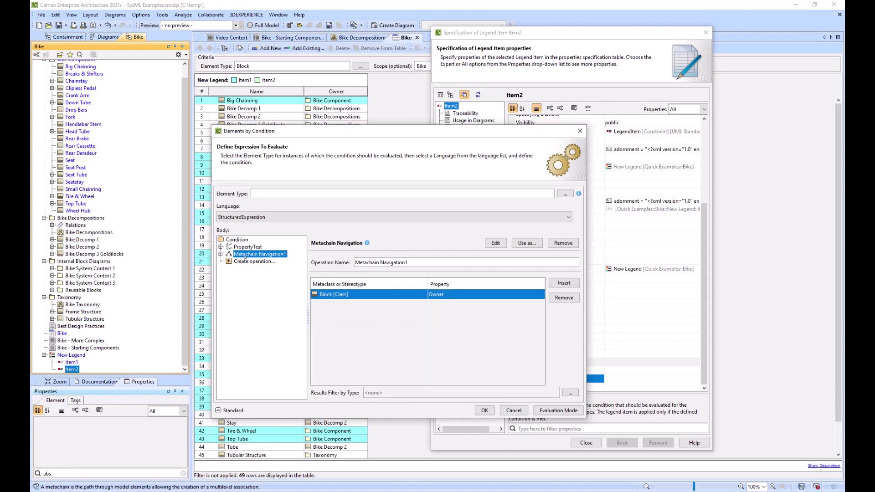
# Make Metachain Navigation1 the PropertyTest's element and select the PropertyTest.
pyautogui.click(221, 253)
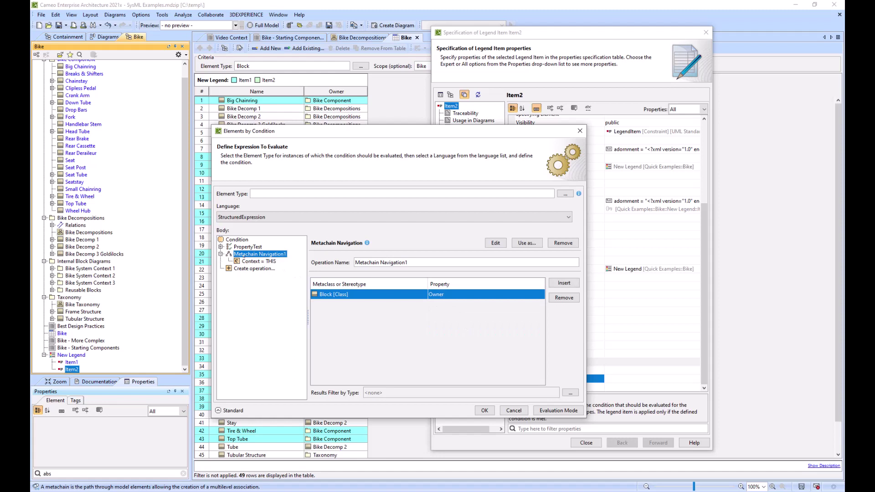
pyautogui.click(220, 247)
pyautogui.moveTo(249, 286); pyautogui.dragTo(250, 257)
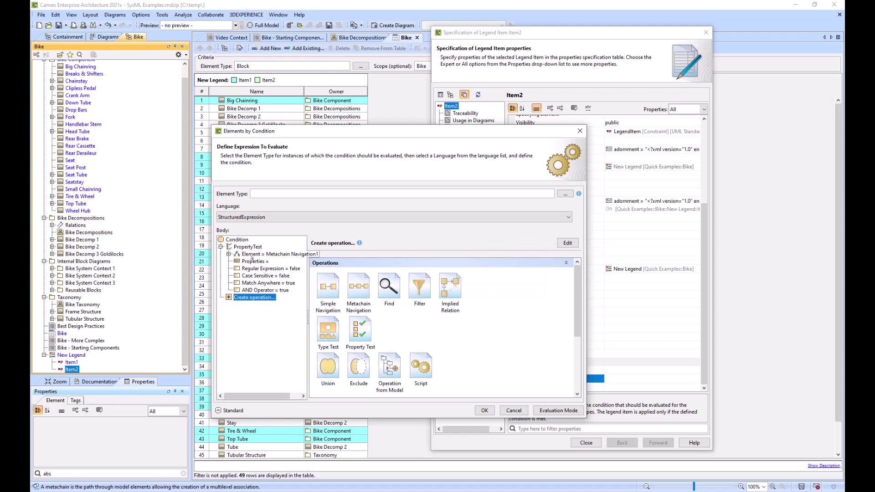
pyautogui.click(248, 247)
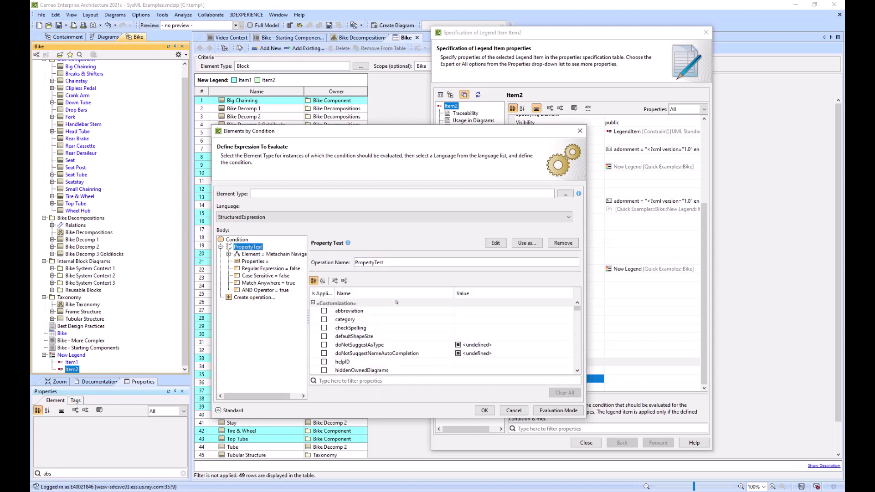
# Make the PropertyTest check Name equals 'Bike System Context' and apply it to Item2.
pyautogui.click(375, 383)
pyautogui.write('name')
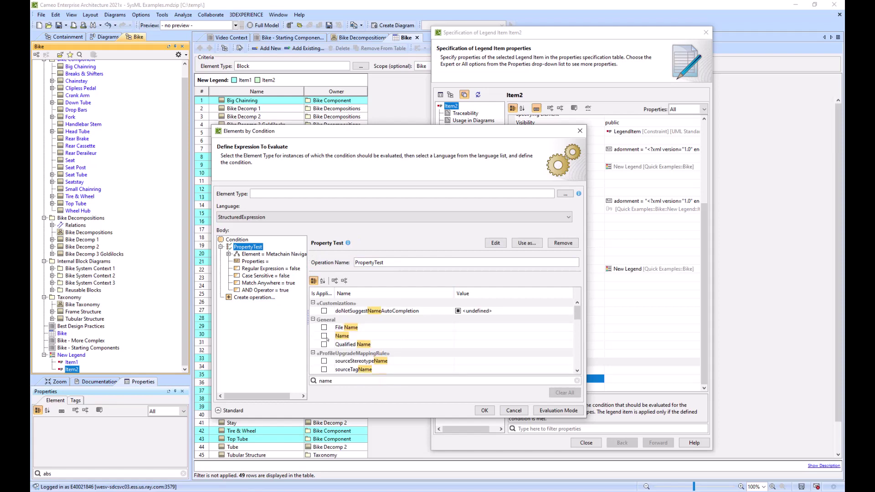
pyautogui.click(325, 336)
pyautogui.moveTo(371, 136); pyautogui.dragTo(356, 174)
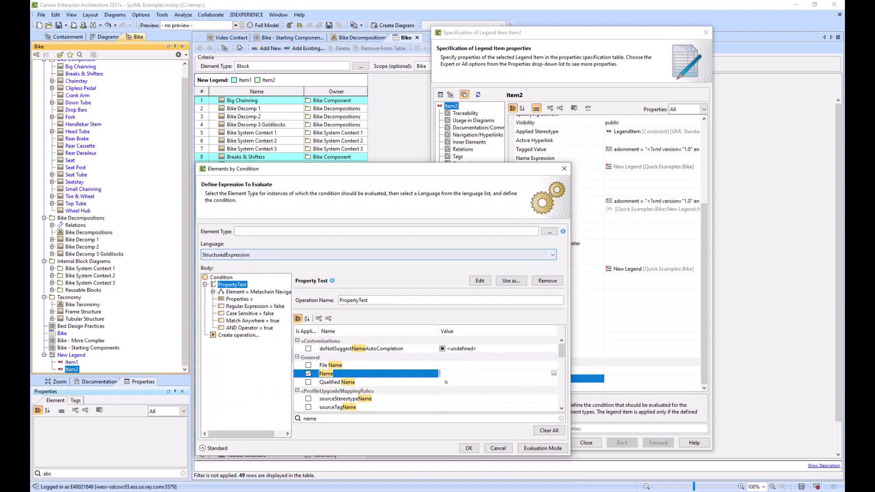
pyautogui.write('B')
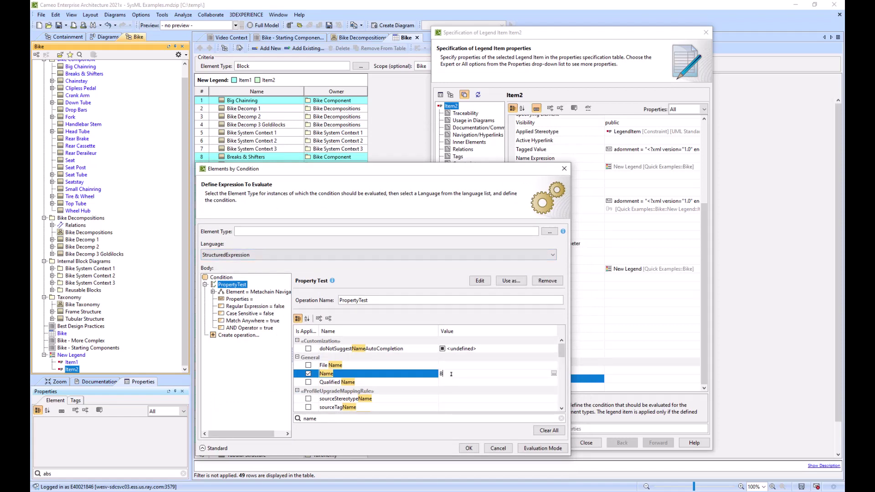
pyautogui.write('ike System Context 1')
pyautogui.click(472, 450)
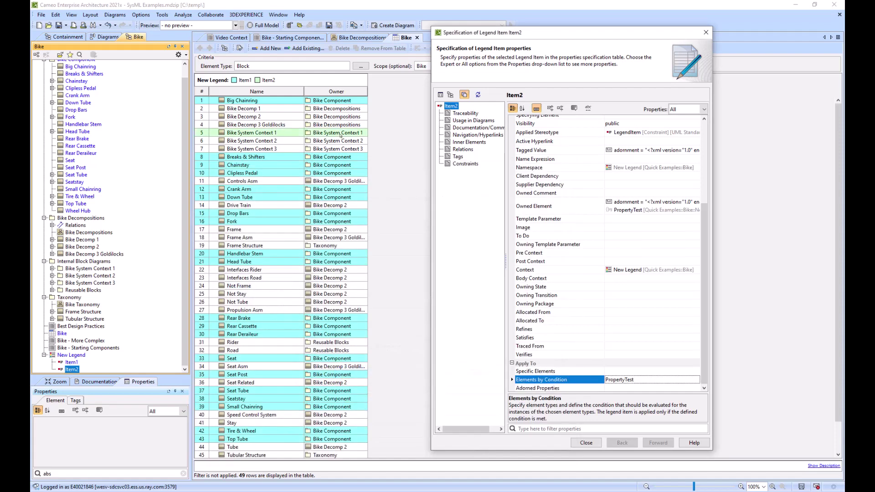
# Reopen Item2's condition and change the PropertyTest's Name value to 'Bike System Context 1'.
pyautogui.click(697, 379)
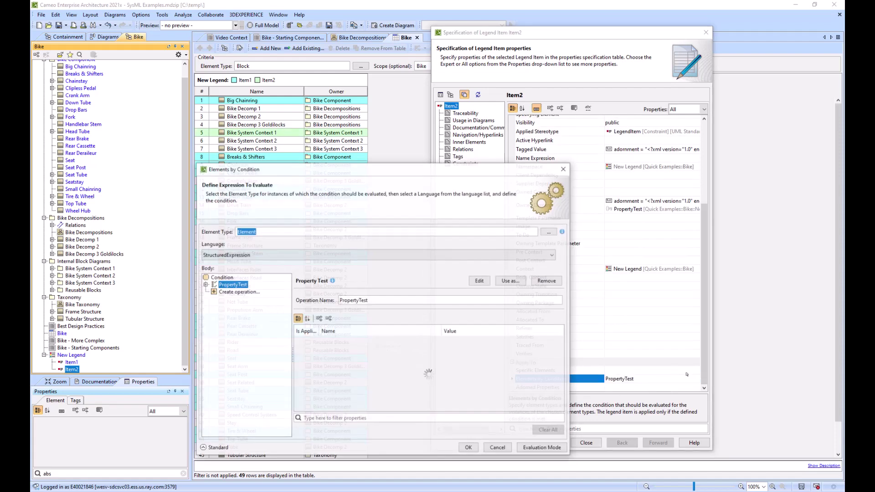
pyautogui.click(205, 285)
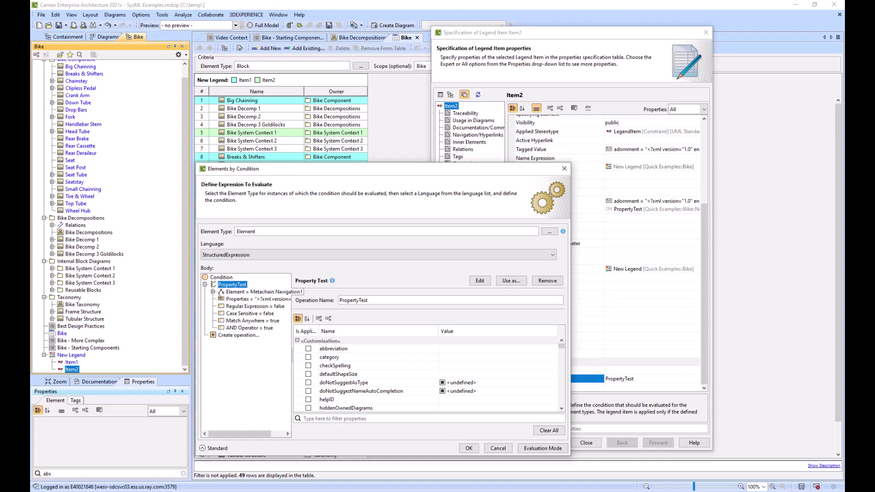
pyautogui.click(358, 420)
pyautogui.write('name')
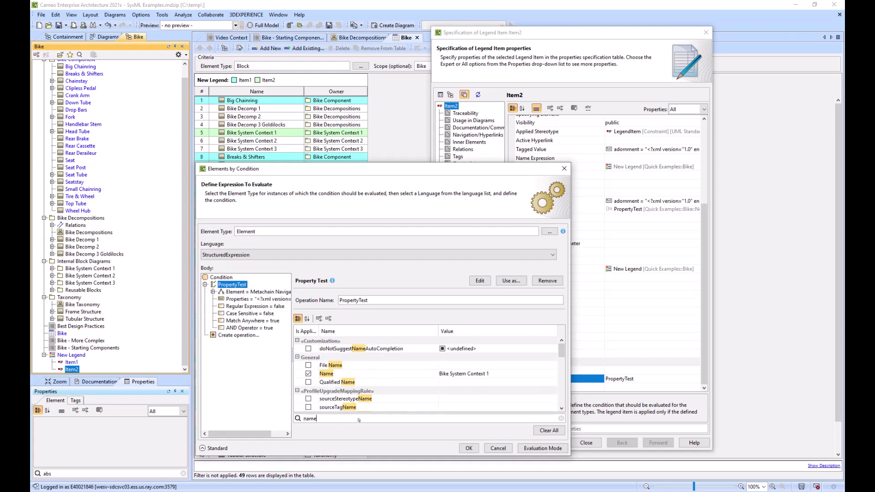
pyautogui.click(485, 375)
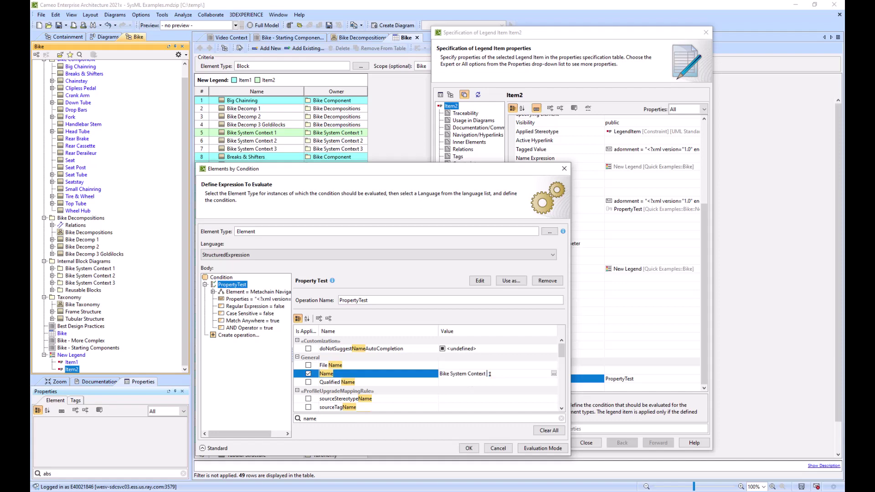
# Confirm the name condition, close Item2's specification and check the green Bike System Context rows.
pyautogui.click(469, 448)
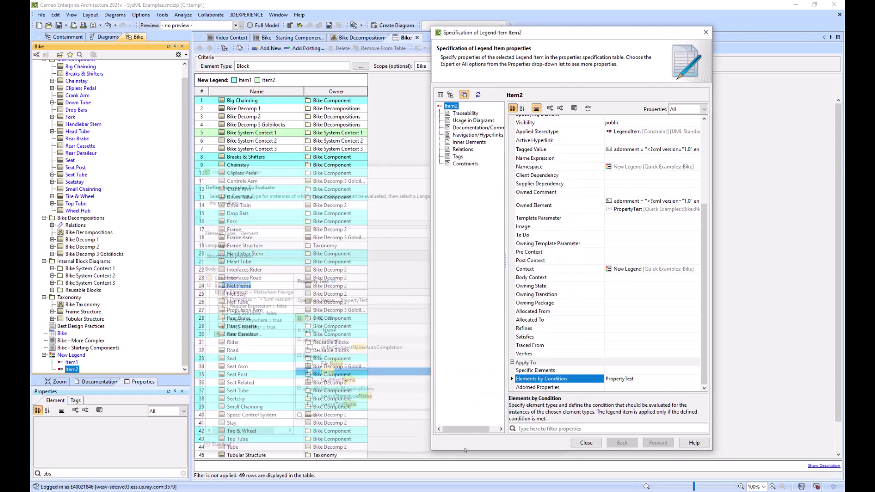
pyautogui.click(585, 443)
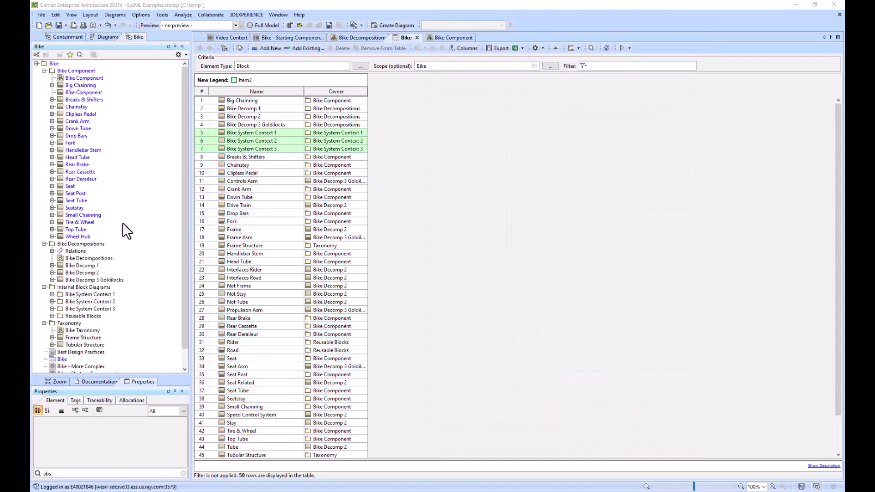
pyautogui.scroll(-1, 149, 225)
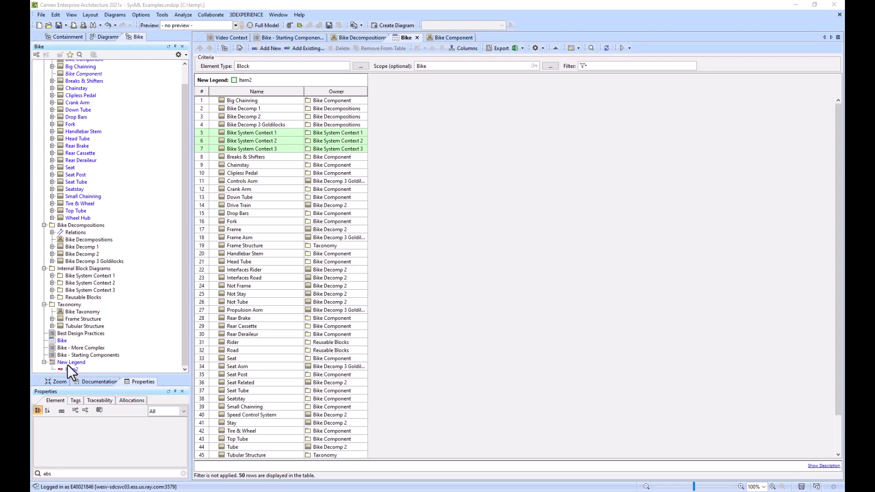
pyautogui.scroll(1, 85, 100)
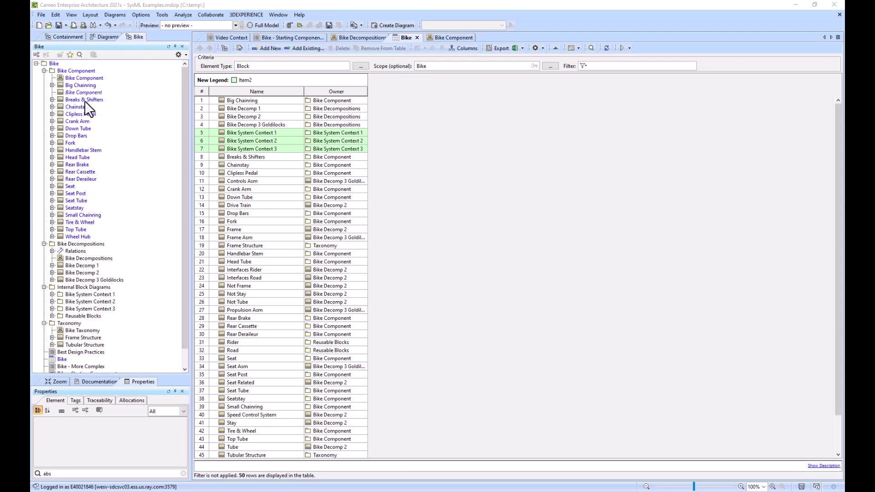
# Open the Bike Component diagram and check which blocks, including Bike Component, are abstract.
pyautogui.doubleClick(79, 78)
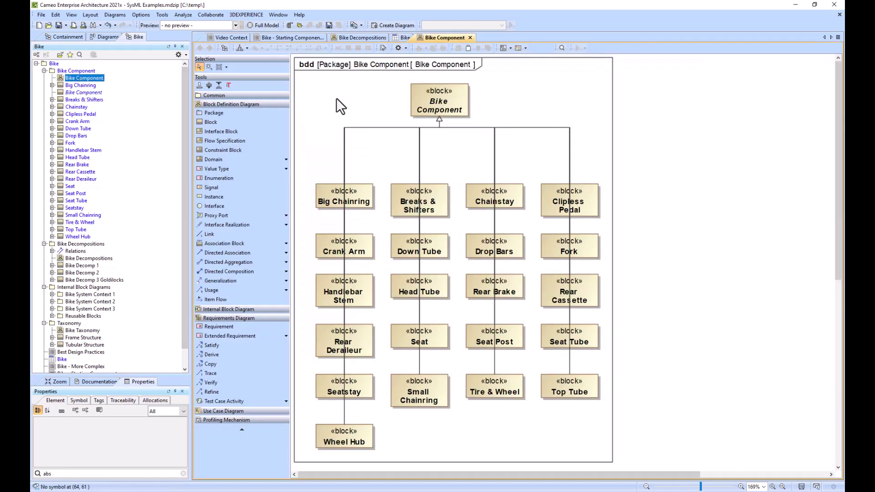
pyautogui.click(332, 189)
pyautogui.click(330, 242)
pyautogui.click(331, 286)
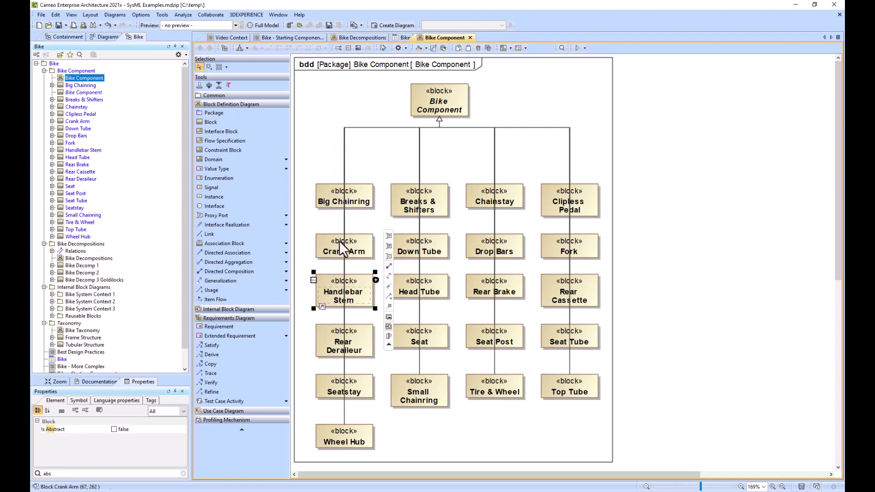
pyautogui.click(464, 104)
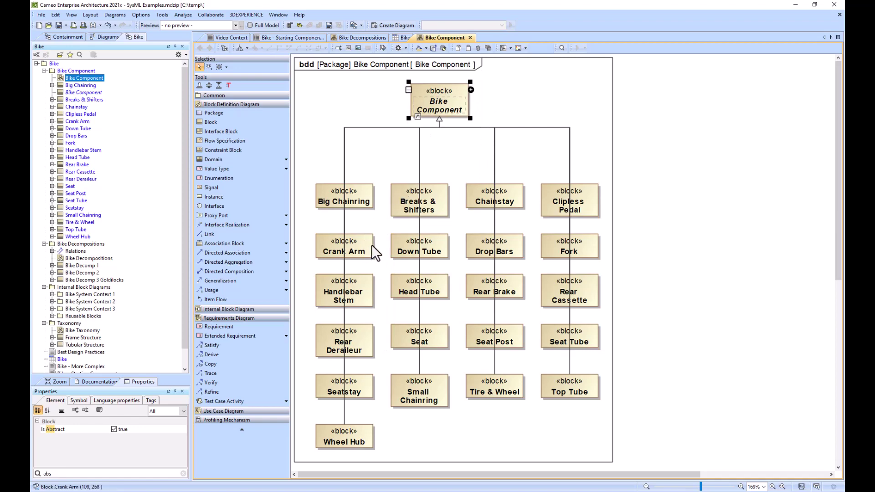
# Inspect Chainstay's specification for its general classifiers, super classes and base classifiers.
pyautogui.click(479, 205)
pyautogui.hotkey('alt', 'Return')
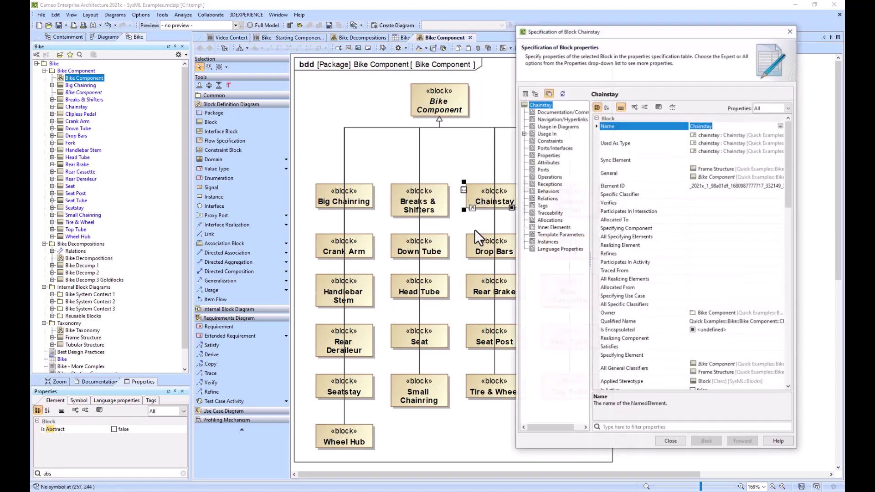
pyautogui.click(610, 176)
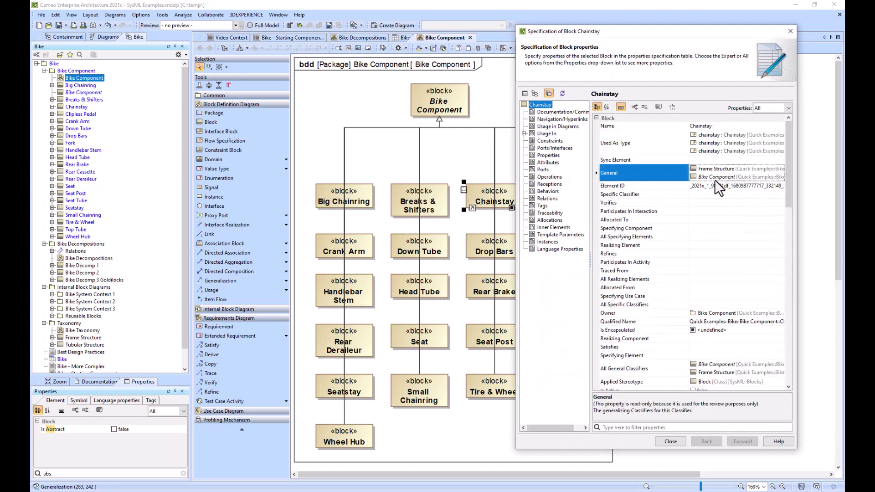
pyautogui.click(624, 371)
pyautogui.scroll(-10, 686, 255)
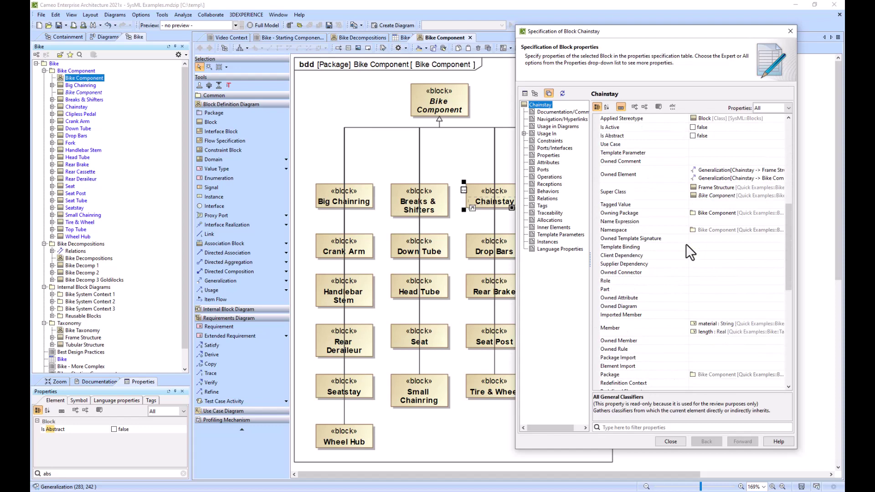
pyautogui.click(635, 166)
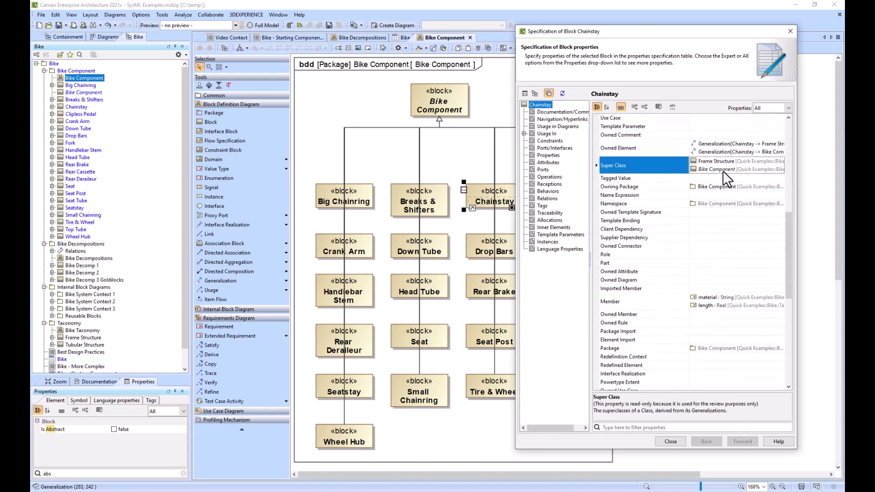
pyautogui.scroll(-10, 638, 292)
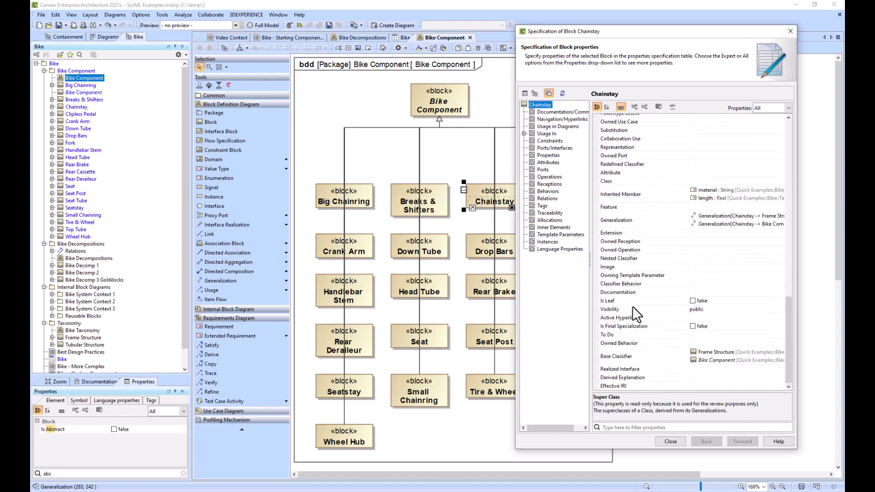
pyautogui.click(629, 356)
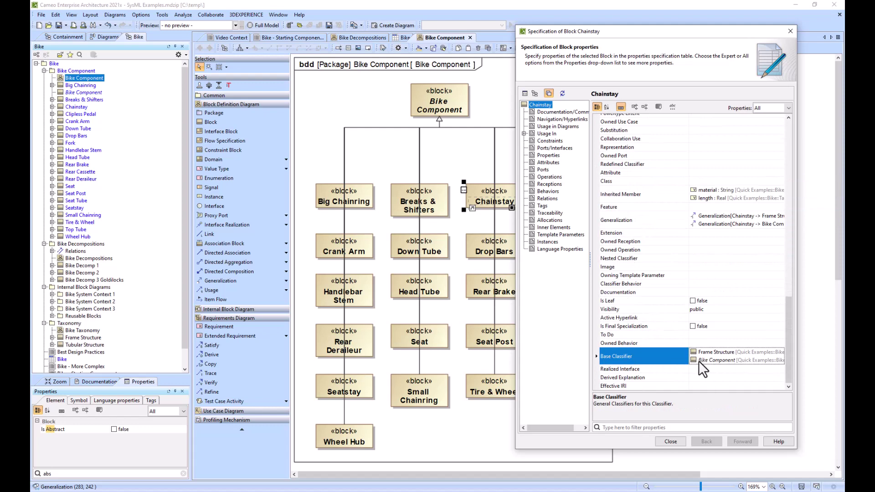
pyautogui.click(791, 31)
# Check the Fork and Seat specifications for their generalization to Bike Component.
pyautogui.click(567, 250)
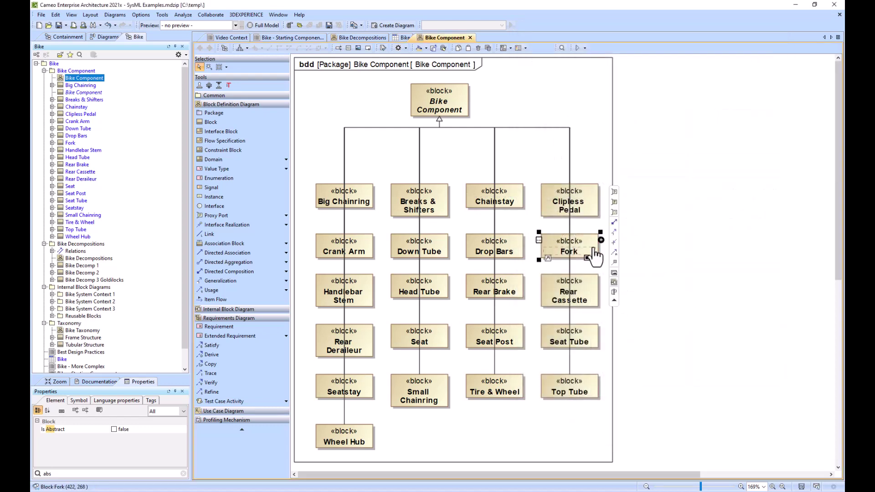
pyautogui.doubleClick(595, 251)
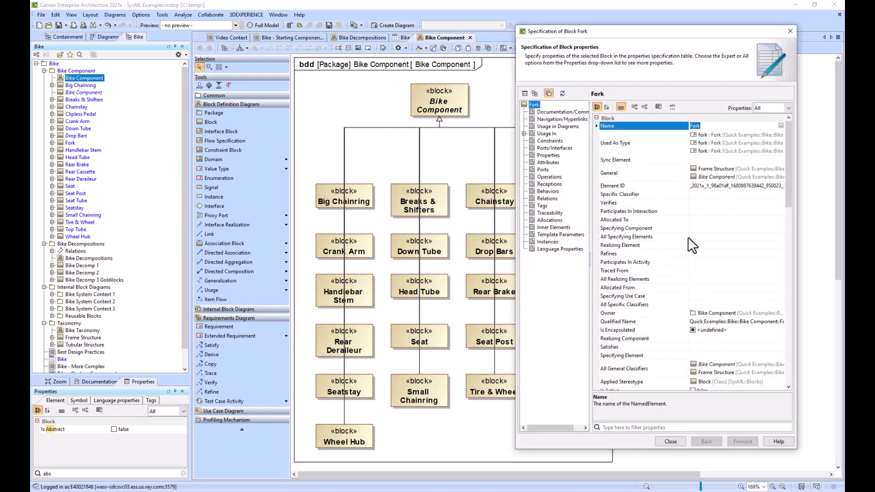
pyautogui.click(790, 31)
pyautogui.doubleClick(419, 340)
pyautogui.scroll(-4, 716, 308)
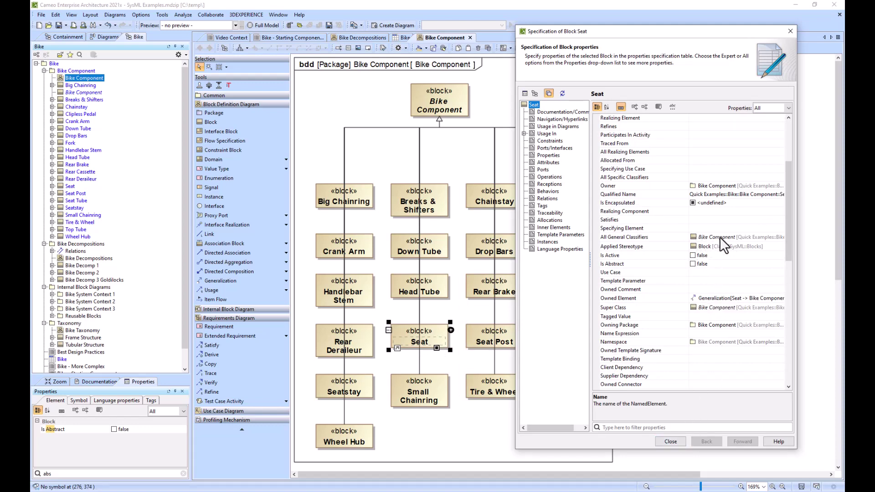
# Start a new Bike table custom column using only a Metachain Navigation operation.
pyautogui.click(680, 440)
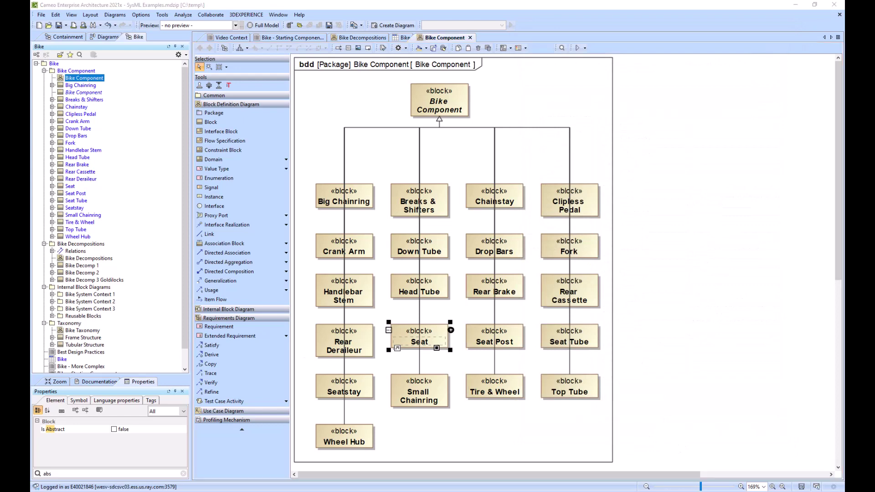
pyautogui.click(401, 38)
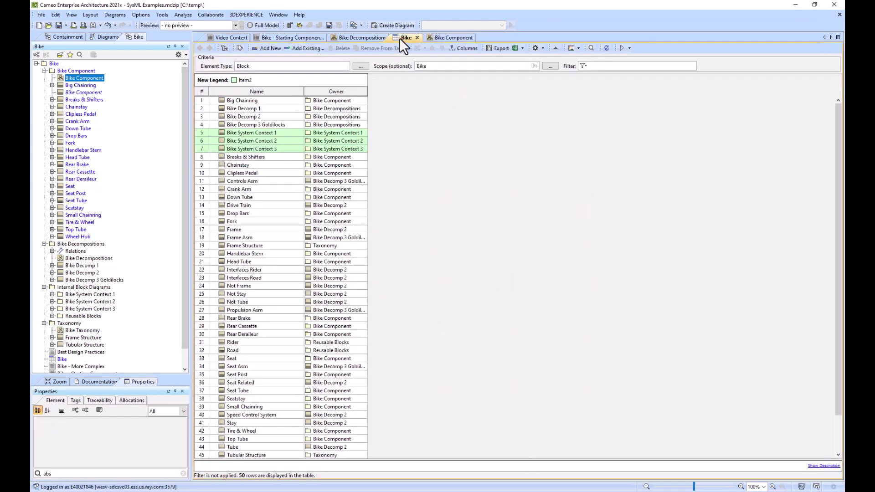
pyautogui.click(467, 48)
pyautogui.click(475, 127)
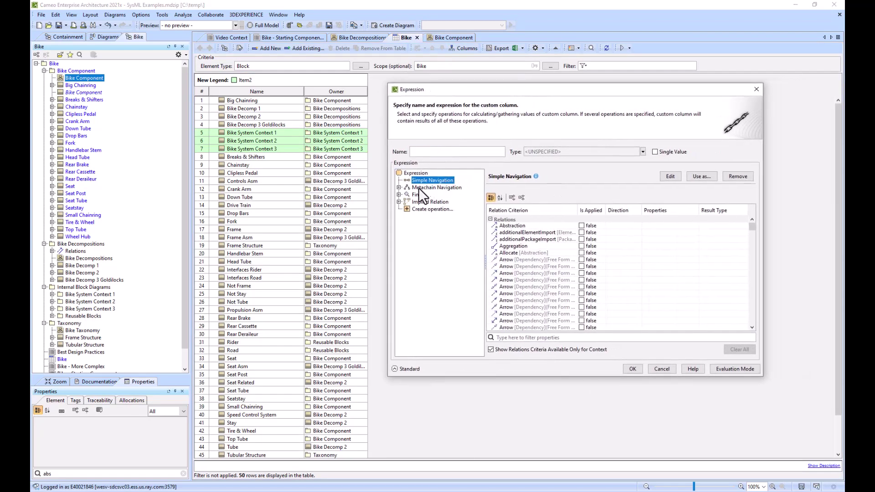
pyautogui.click(419, 188)
pyautogui.click(421, 180)
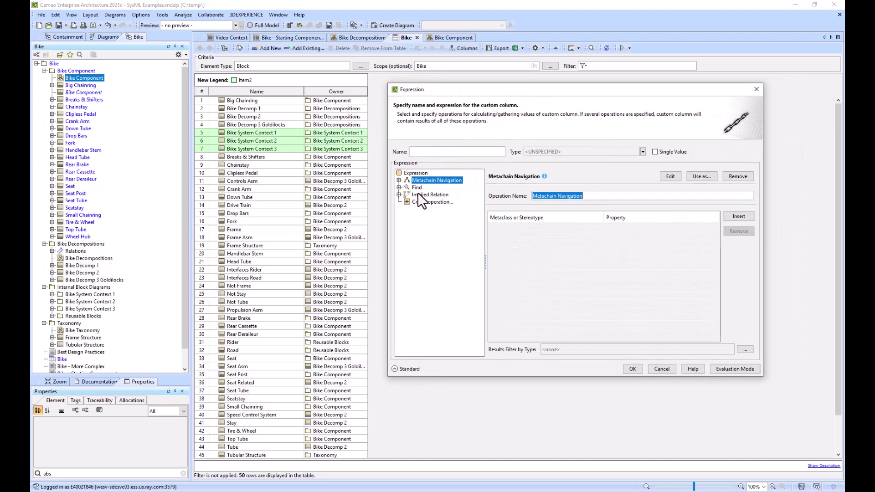
pyautogui.click(418, 194)
pyautogui.click(420, 188)
pyautogui.click(420, 181)
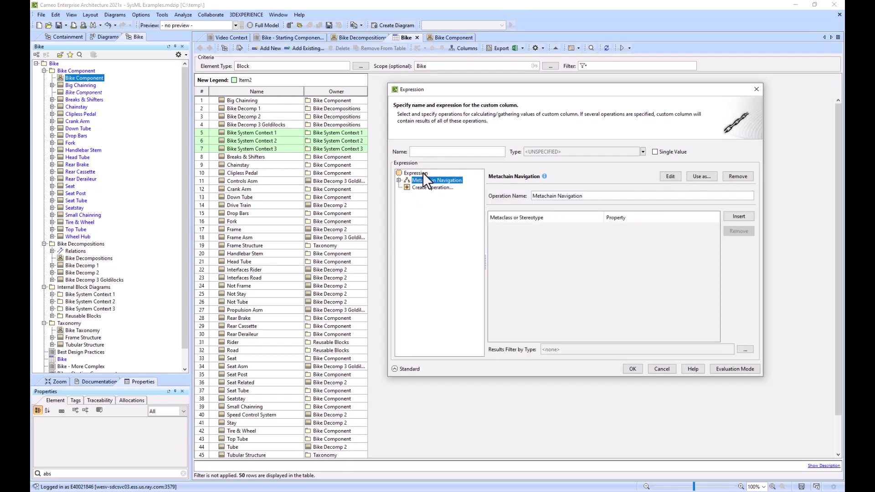
# Name the column 'Super Class' and navigate Block [Class] via the Super Class property.
pyautogui.write('Super Class')
pyautogui.click(743, 216)
pyautogui.click(659, 225)
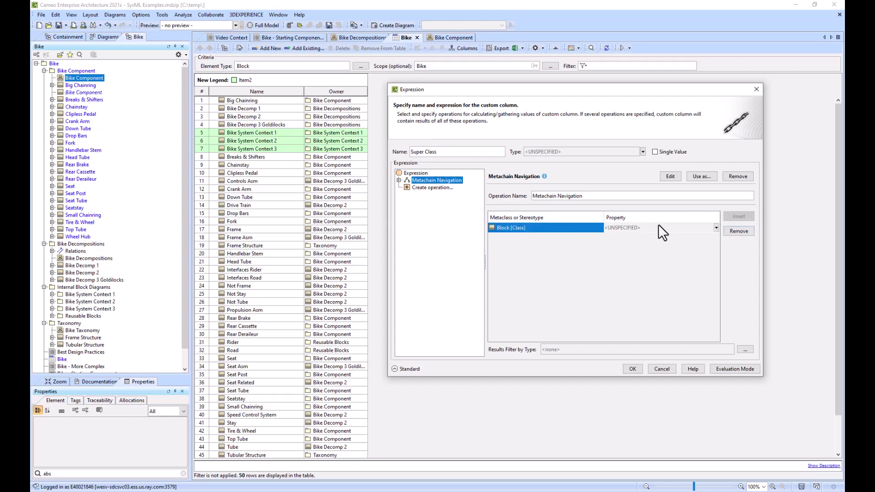
pyautogui.click(716, 227)
pyautogui.write('Super Class')
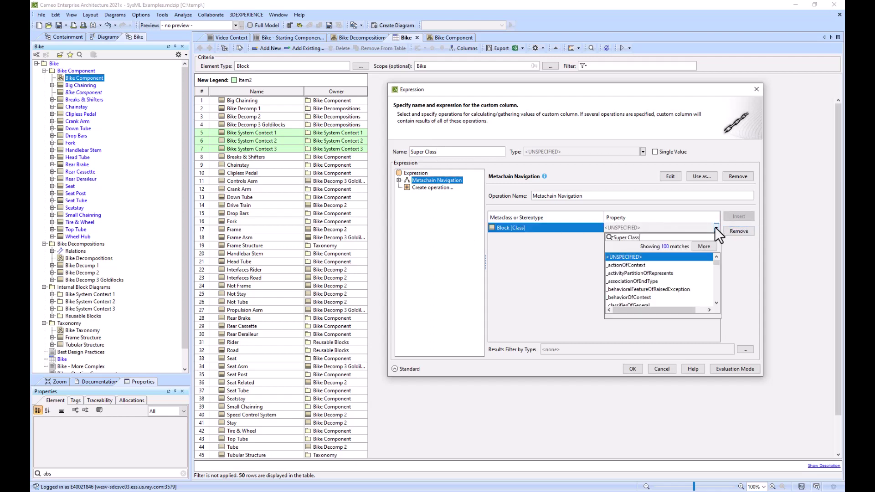
pyautogui.click(645, 258)
pyautogui.click(634, 369)
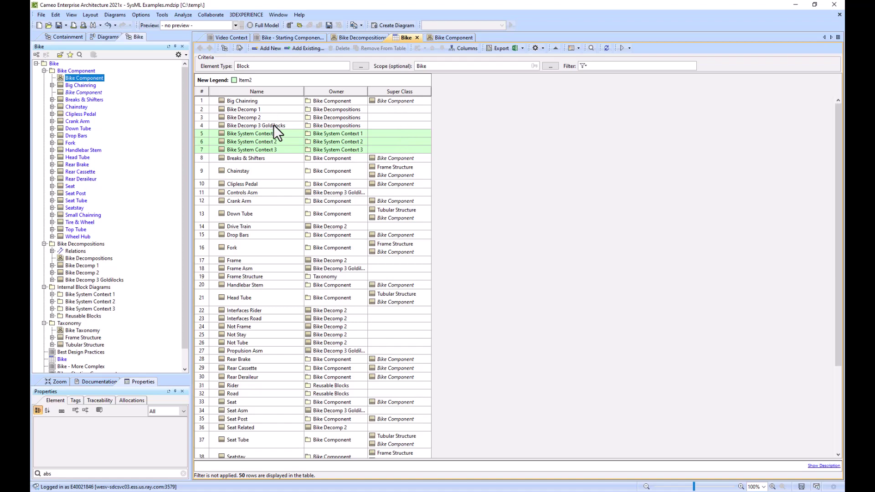
pyautogui.doubleClick(250, 101)
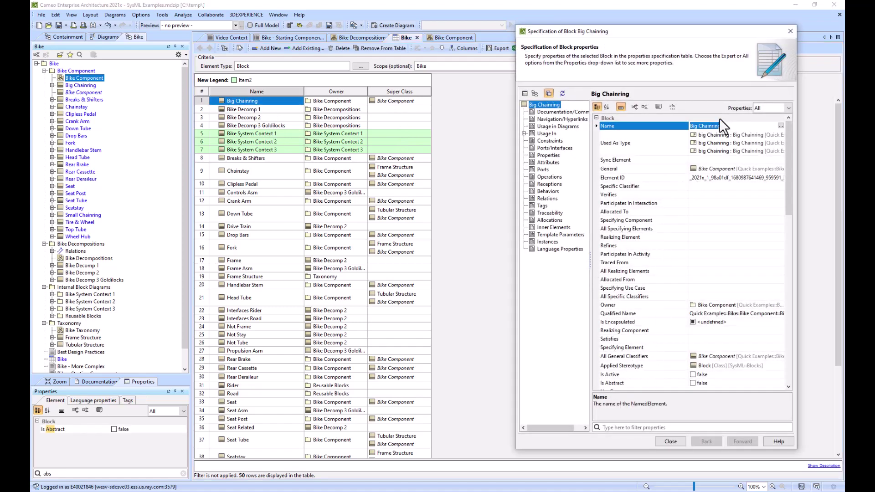
pyautogui.click(789, 31)
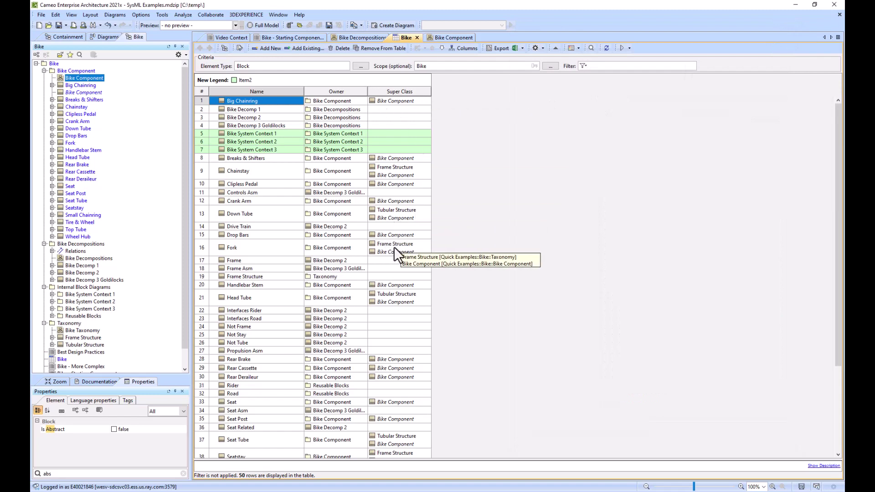
pyautogui.click(408, 251)
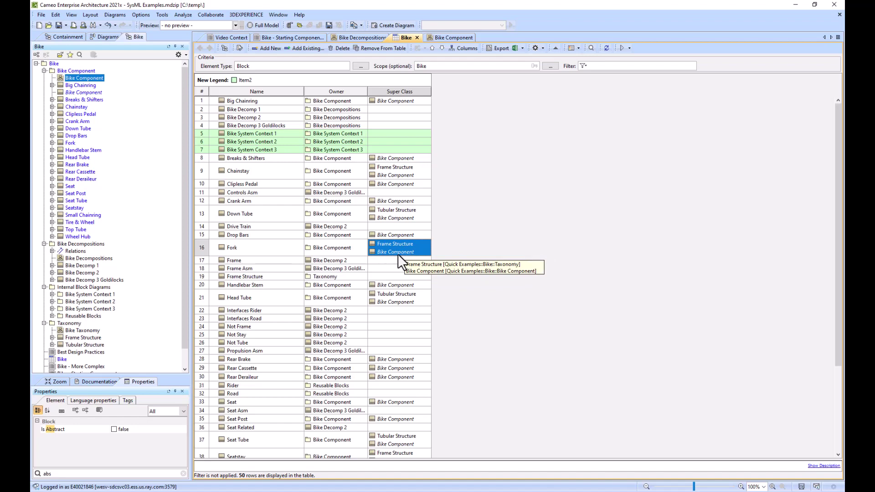
# Rename the custom column to 'Super Class + Filter' and delete its old operations.
pyautogui.rightClick(410, 91)
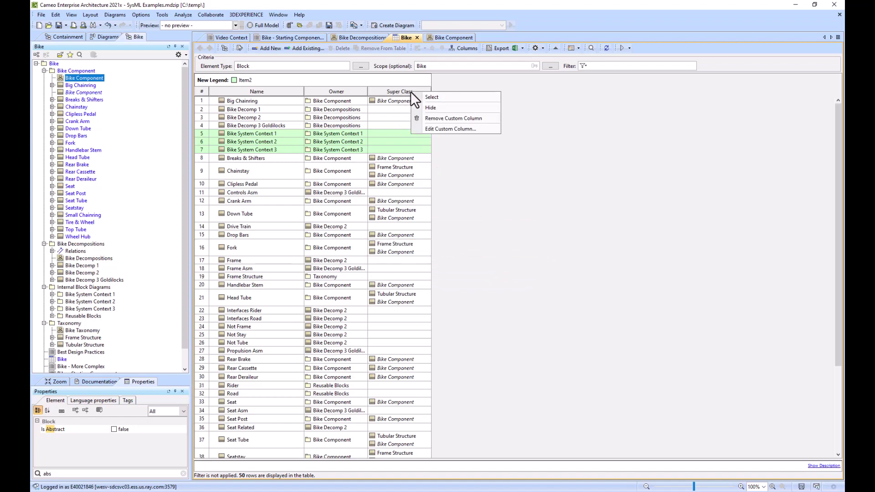
pyautogui.click(454, 128)
pyautogui.click(452, 152)
pyautogui.write('+')
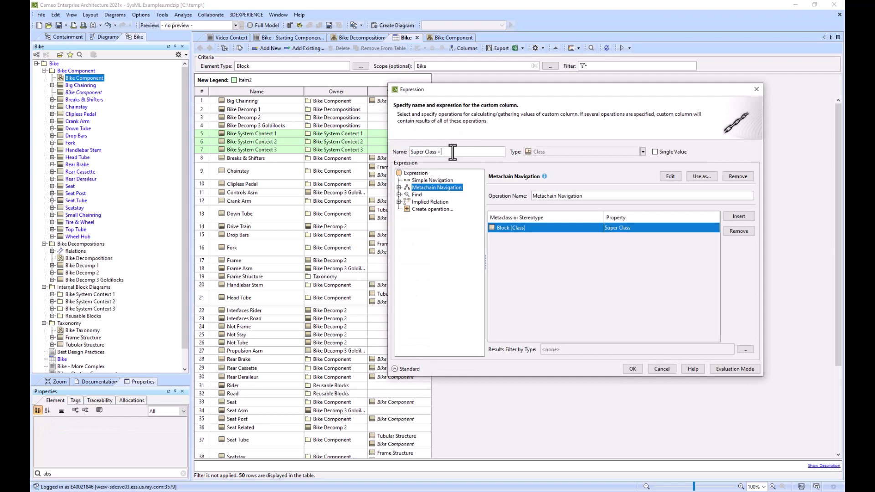
pyautogui.write(' Filter')
pyautogui.click(423, 181)
pyautogui.press('Delete')
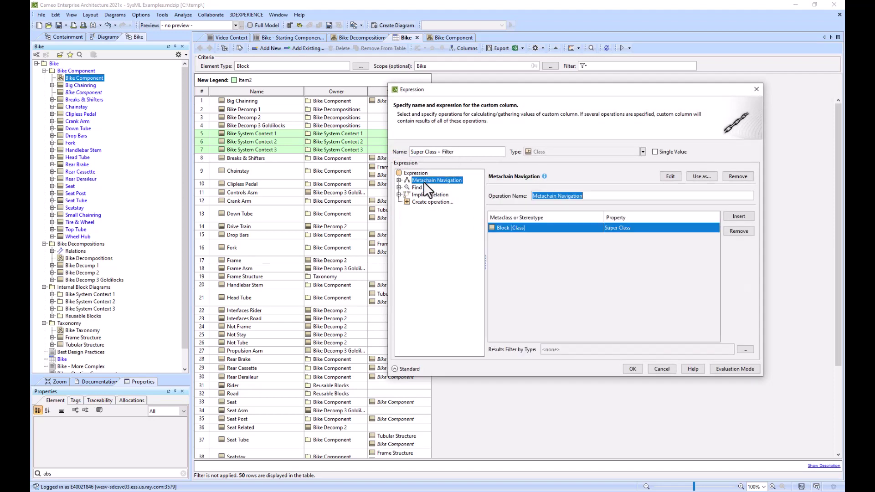
pyautogui.click(419, 194)
pyautogui.press('Delete')
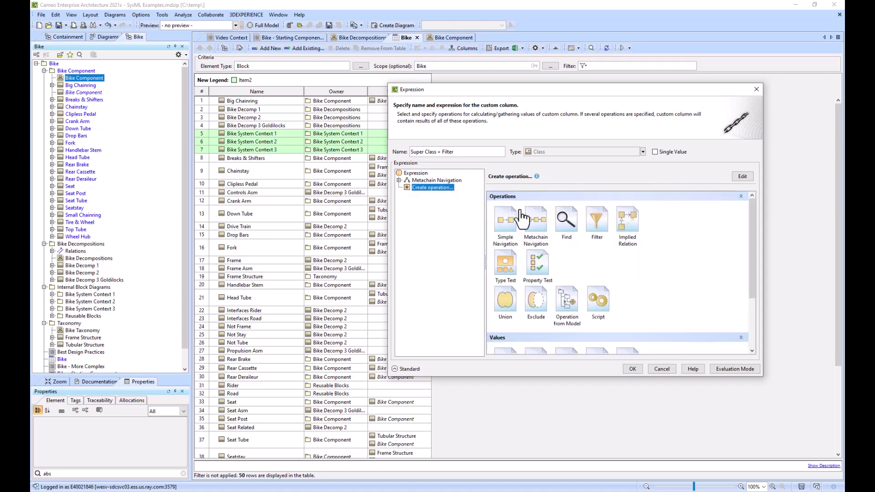
# Add a Filter taking the Metachain Navigation as input and a Property Test predicate.
pyautogui.click(595, 222)
pyautogui.click(424, 180)
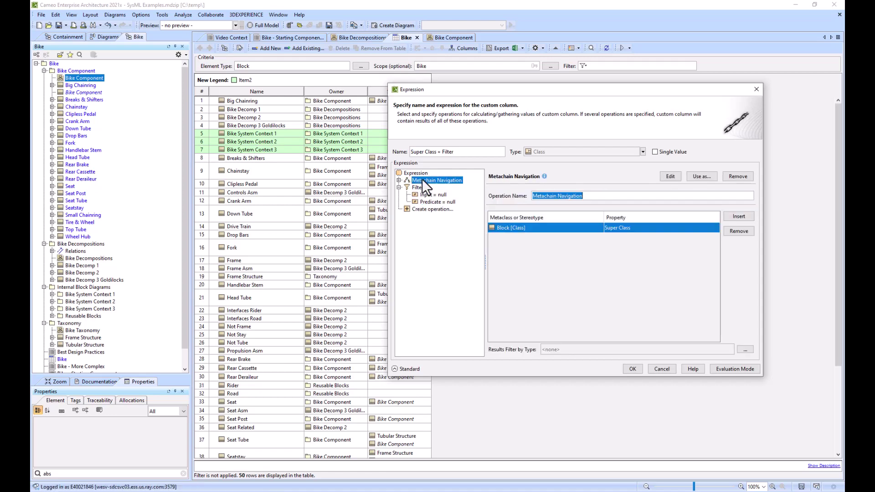
pyautogui.moveTo(433, 196); pyautogui.dragTo(425, 193)
pyautogui.click(431, 193)
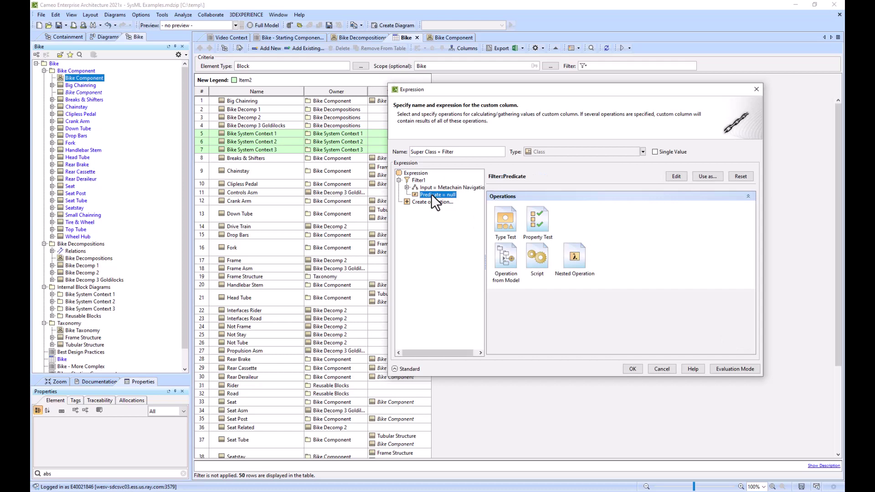
pyautogui.click(539, 223)
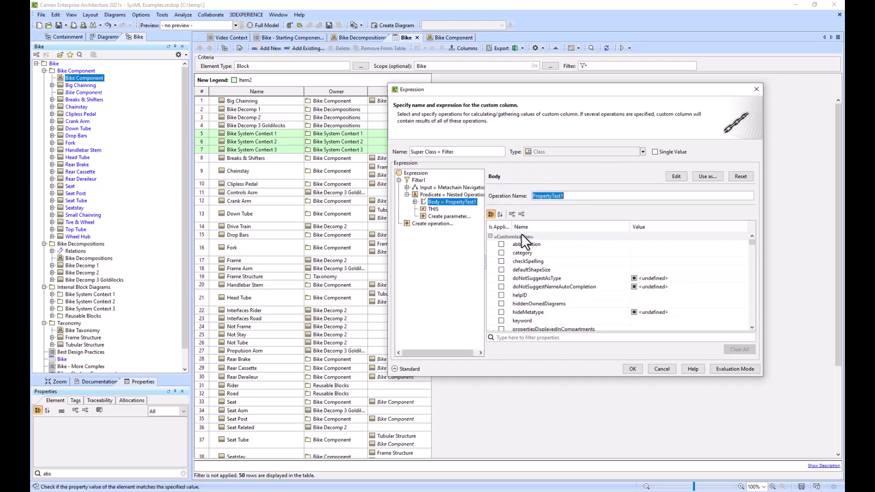
# Make the predicate require Name 'Bike Component' and apply the column expression.
pyautogui.click(627, 337)
pyautogui.write('name')
pyautogui.click(501, 260)
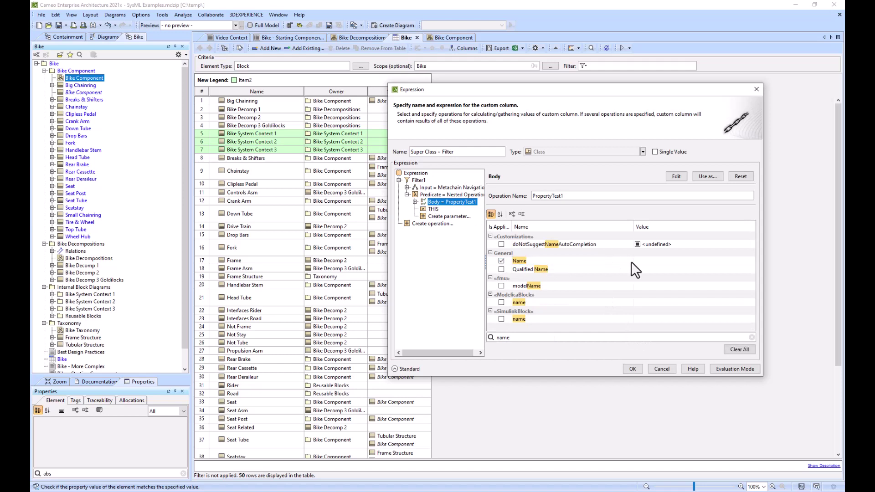
pyautogui.click(643, 262)
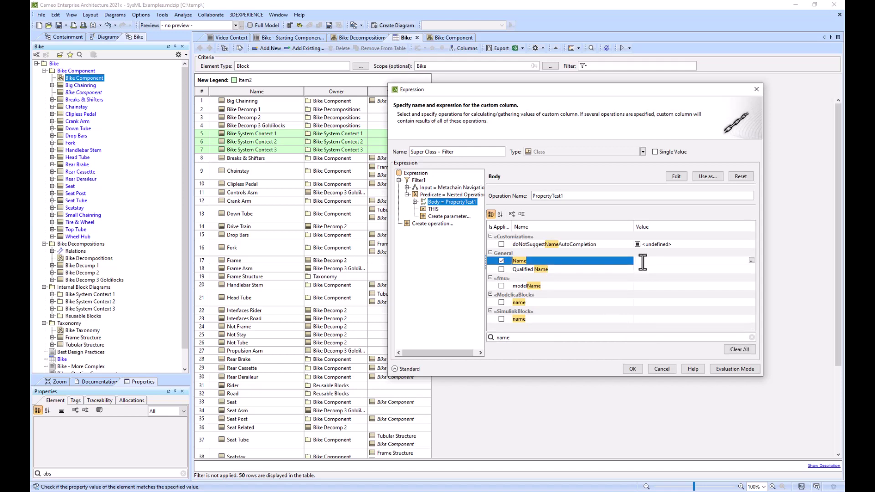
pyautogui.write('Bike Component')
pyautogui.click(442, 195)
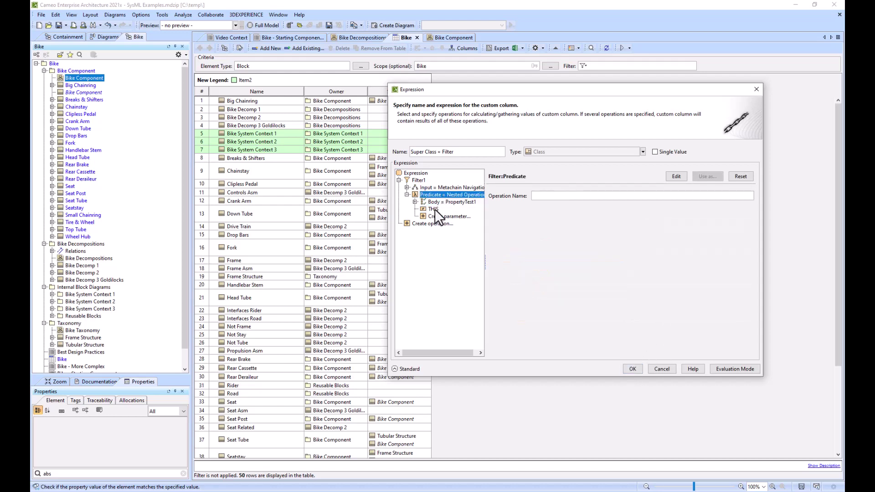
pyautogui.click(632, 369)
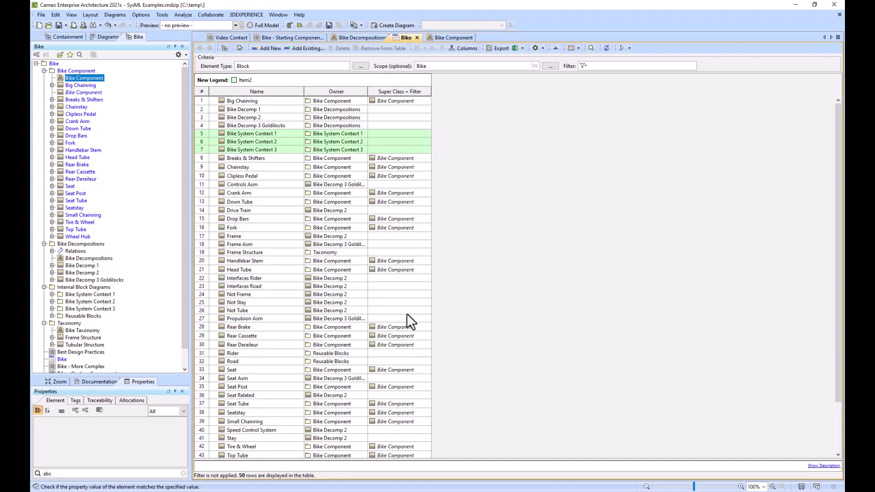
pyautogui.scroll(-3, 388, 217)
pyautogui.scroll(3, 387, 219)
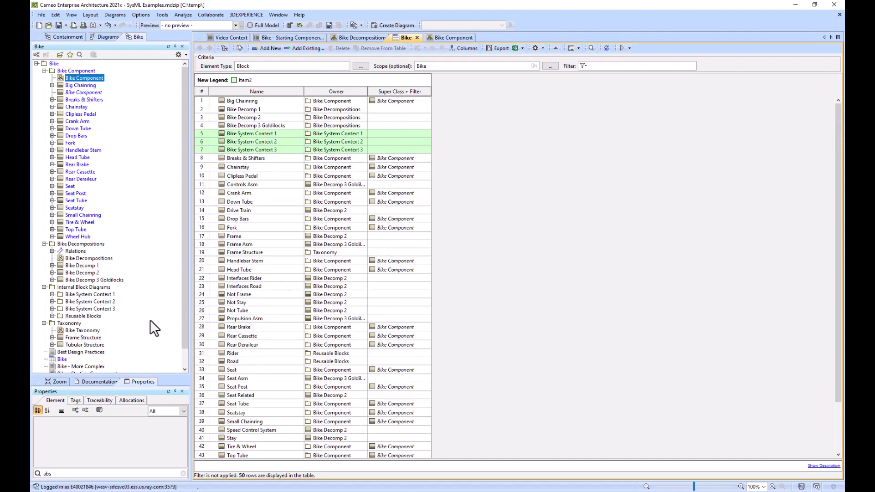
pyautogui.scroll(-3, 150, 321)
# Create a new legend item named Item3 inside New Legend.
pyautogui.rightClick(75, 365)
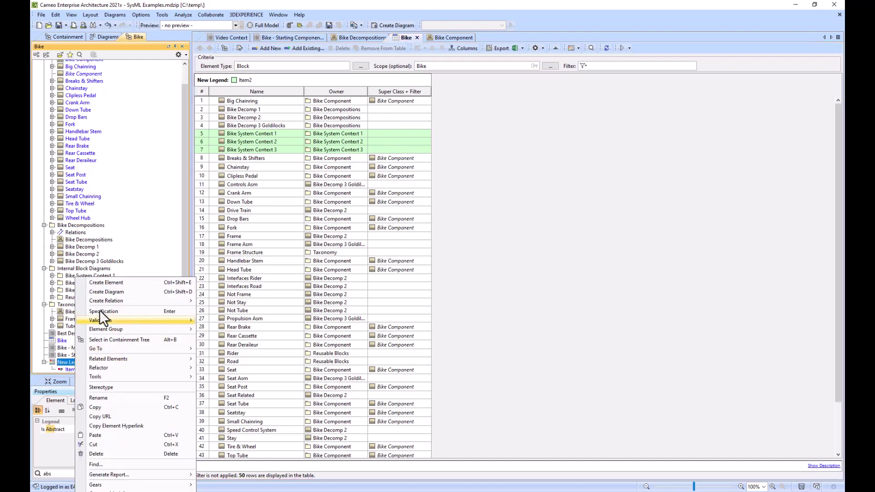
pyautogui.click(115, 283)
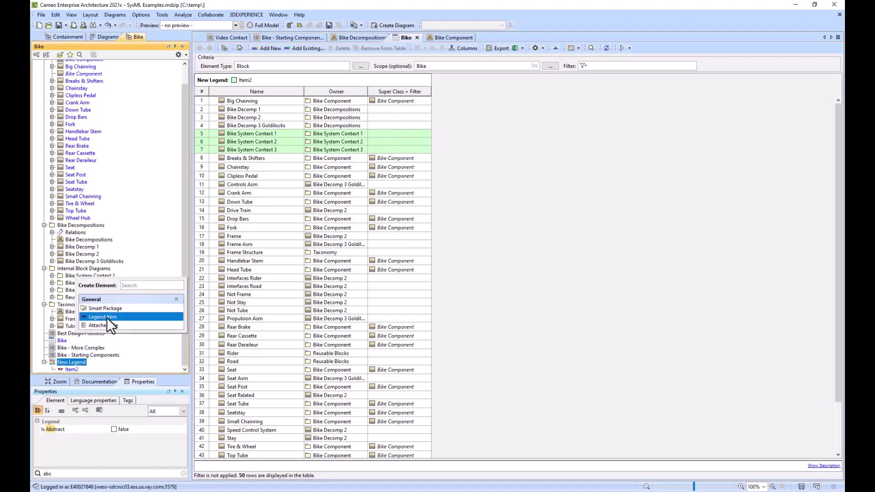
pyautogui.click(107, 318)
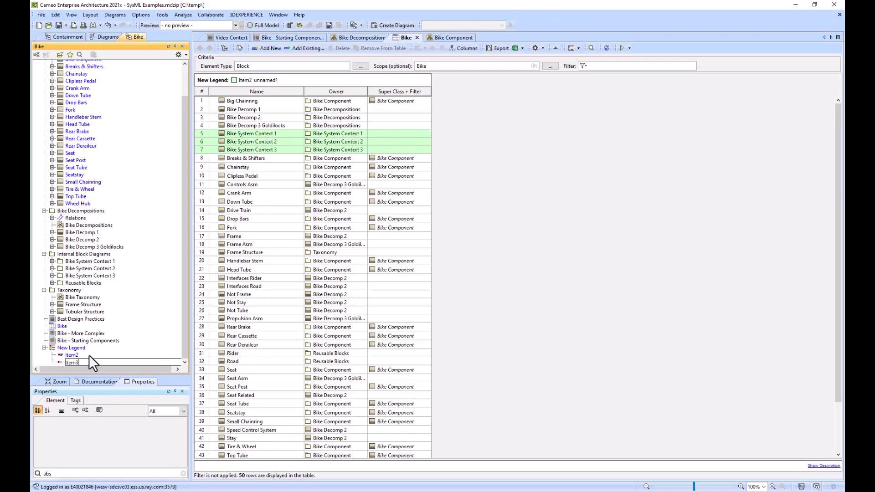
pyautogui.click(74, 355)
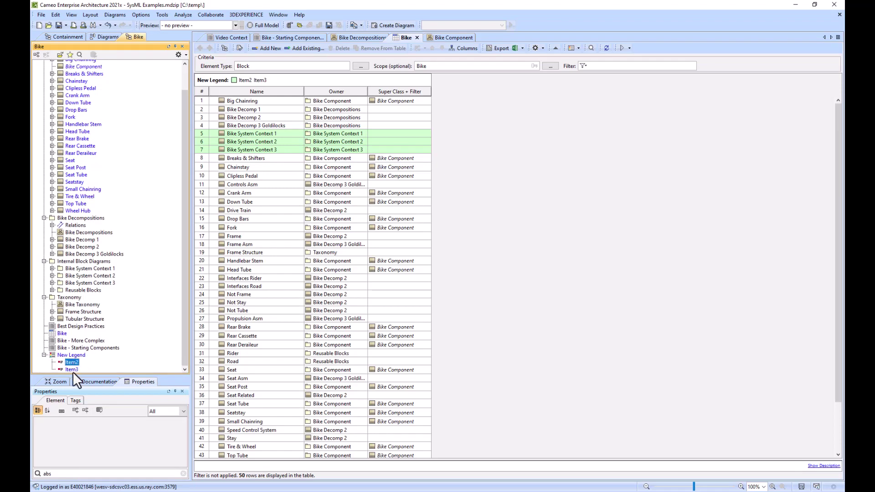
# Set Item3's adornment Fill Color to light blue.
pyautogui.doubleClick(71, 370)
pyautogui.click(701, 152)
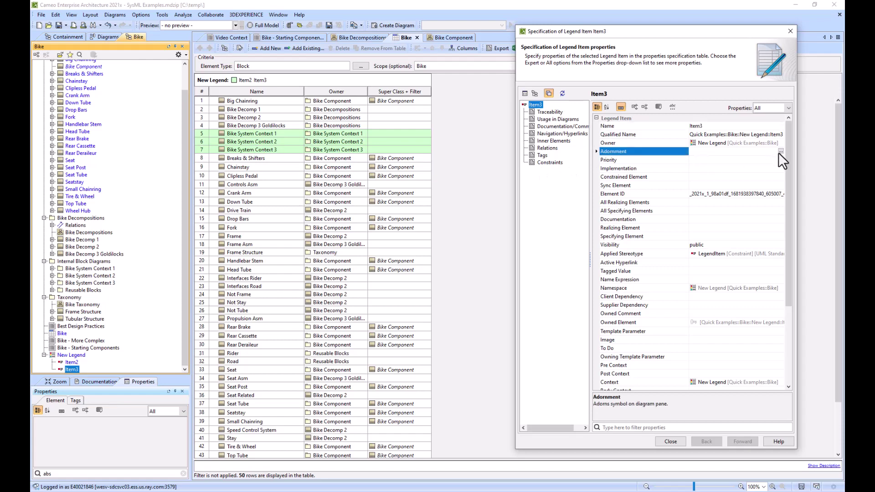
pyautogui.click(781, 151)
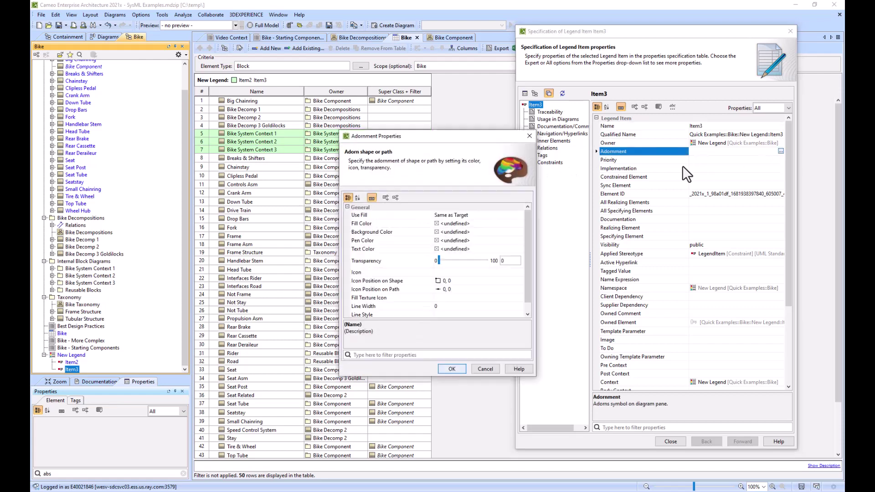
pyautogui.click(460, 220)
pyautogui.click(519, 223)
pyautogui.click(387, 221)
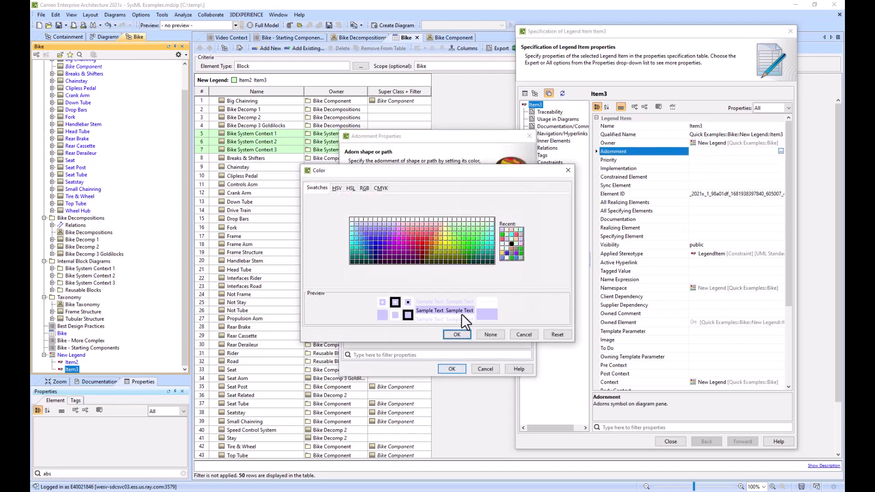
pyautogui.click(490, 335)
pyautogui.click(458, 368)
# Open Item3's Elements by Condition editor and move the dialog aside.
pyautogui.scroll(-5, 787, 254)
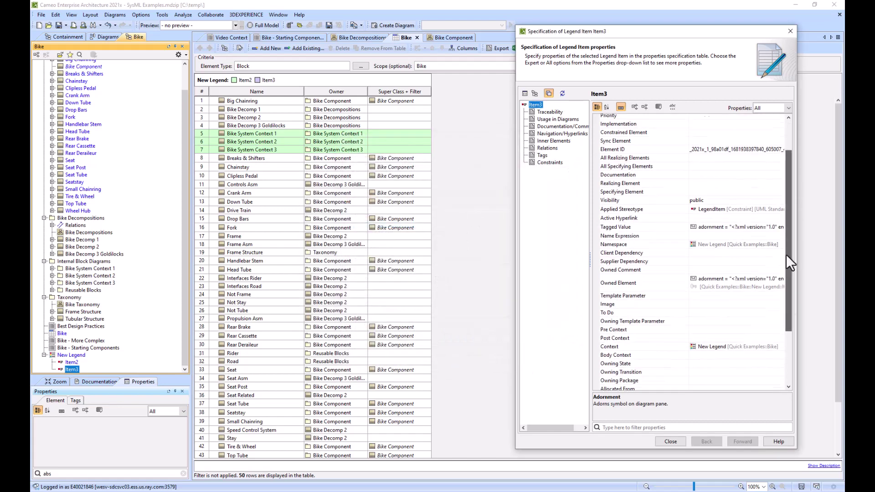
pyautogui.click(716, 376)
pyautogui.click(781, 376)
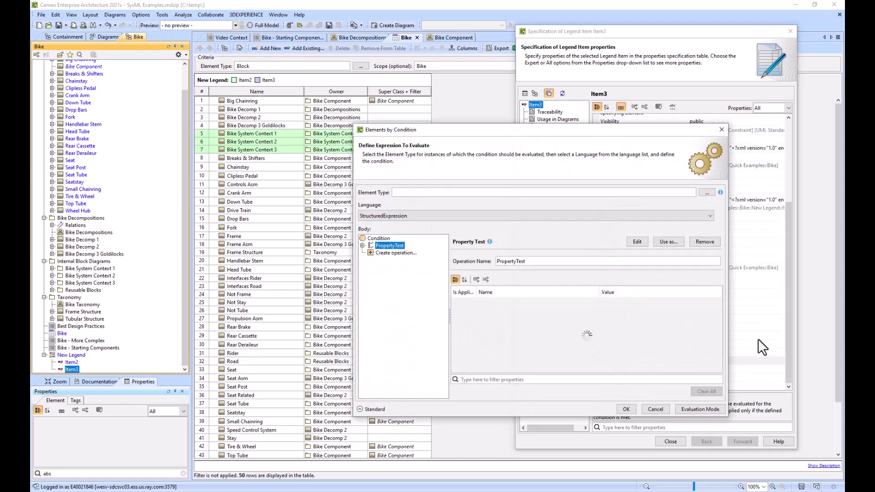
pyautogui.moveTo(538, 135); pyautogui.dragTo(625, 86)
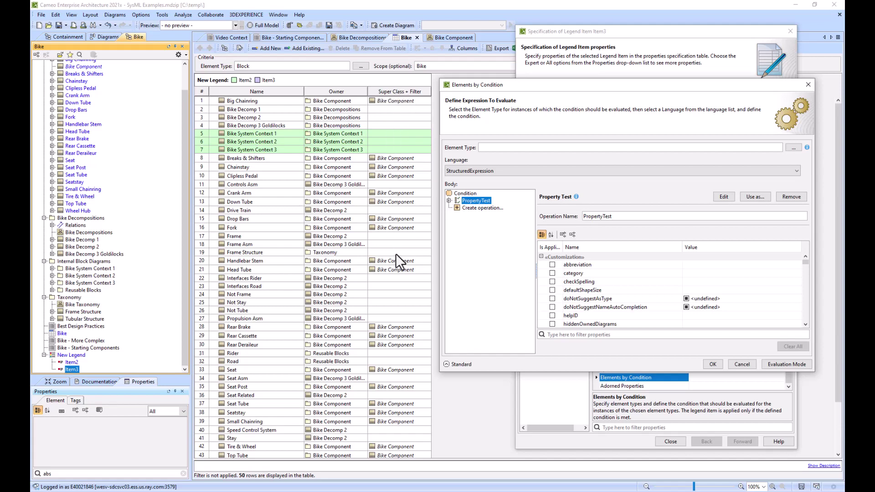
# Add a Filter operation whose input is a Metachain Navigation.
pyautogui.click(470, 209)
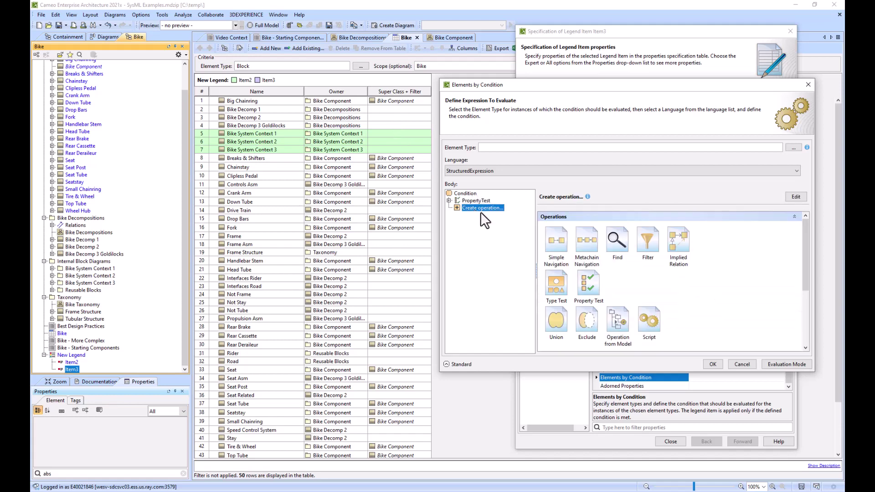
pyautogui.click(649, 244)
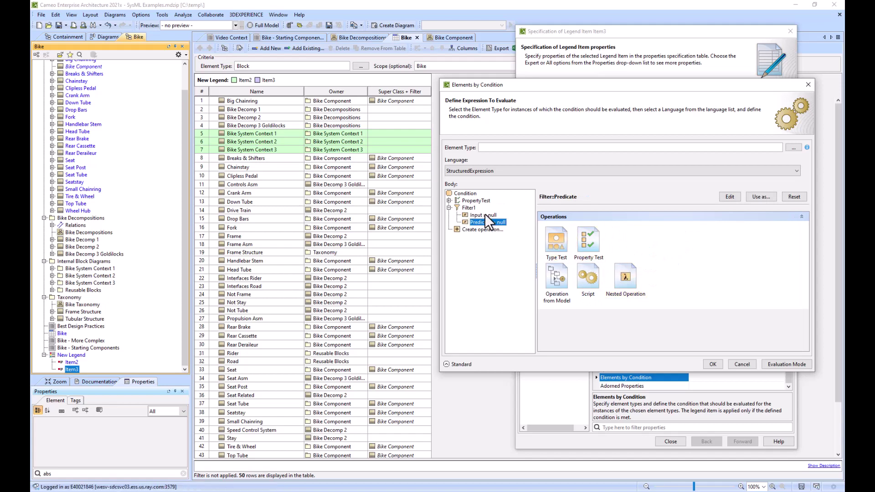
pyautogui.click(483, 214)
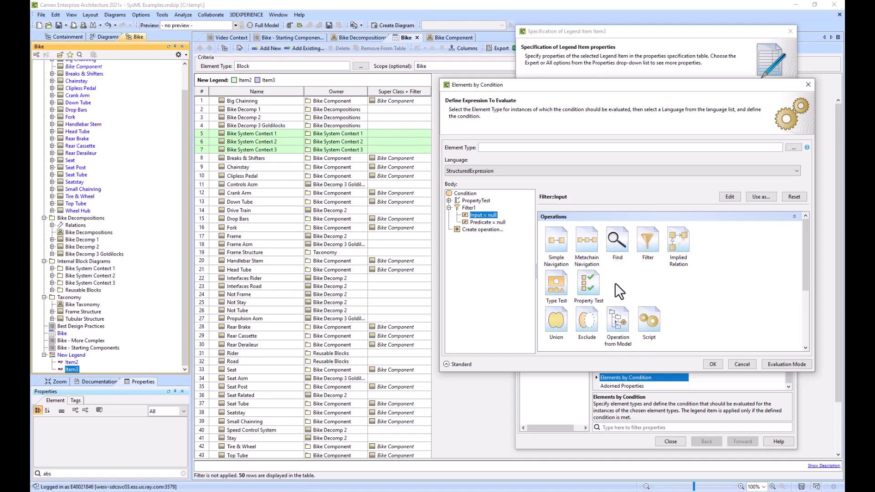
pyautogui.click(588, 240)
# Give the metachain a step navigating Block [Class] through its Super Class property.
pyautogui.click(718, 253)
pyautogui.click(614, 248)
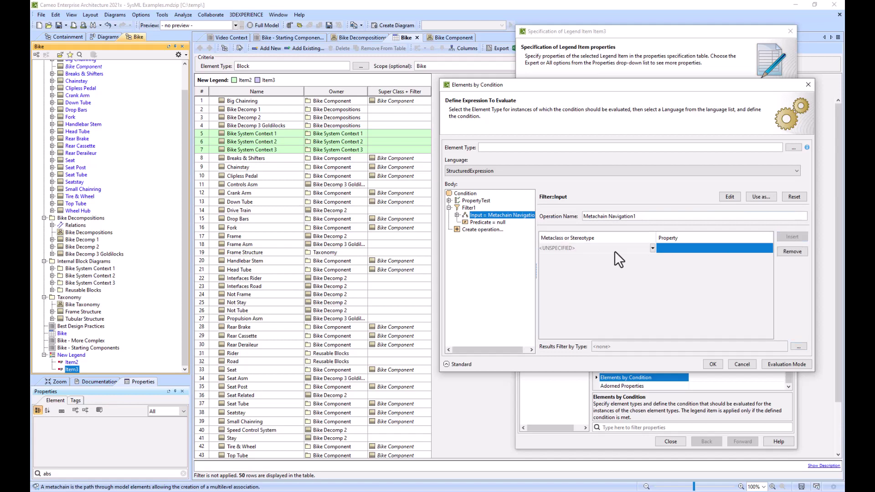
pyautogui.click(653, 248)
pyautogui.write('block')
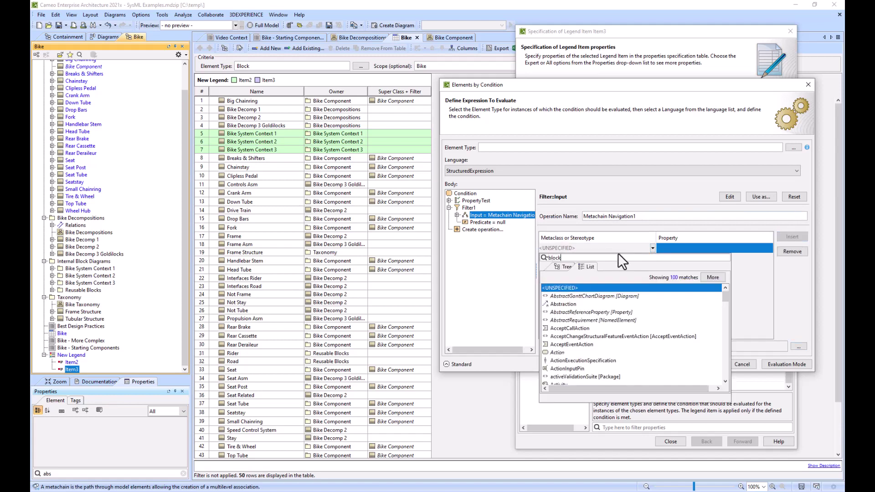
pyautogui.click(562, 291)
pyautogui.click(672, 249)
pyautogui.click(769, 248)
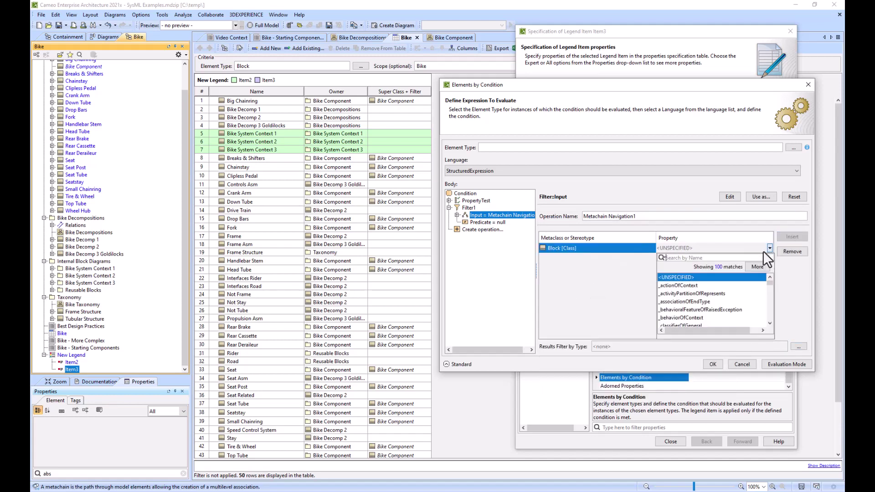
pyautogui.write('super')
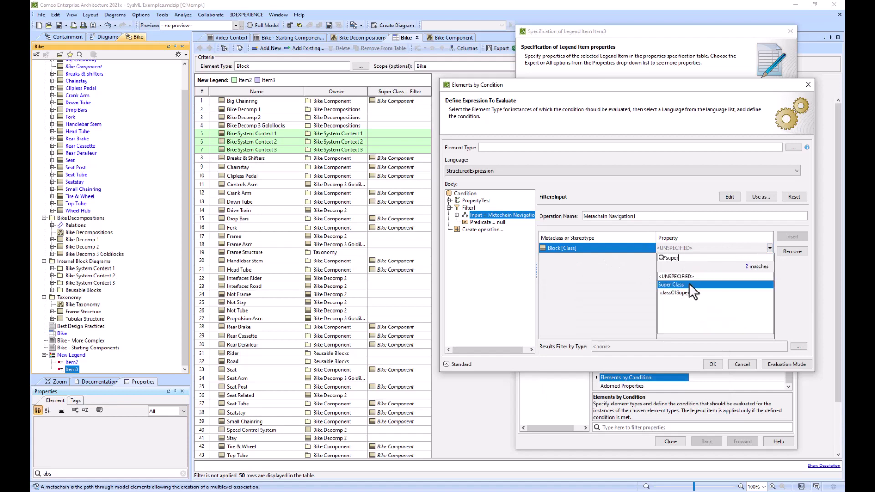
pyautogui.click(688, 283)
# Set the filter predicate to a Property Test requiring Name 'Bike Component'.
pyautogui.click(472, 223)
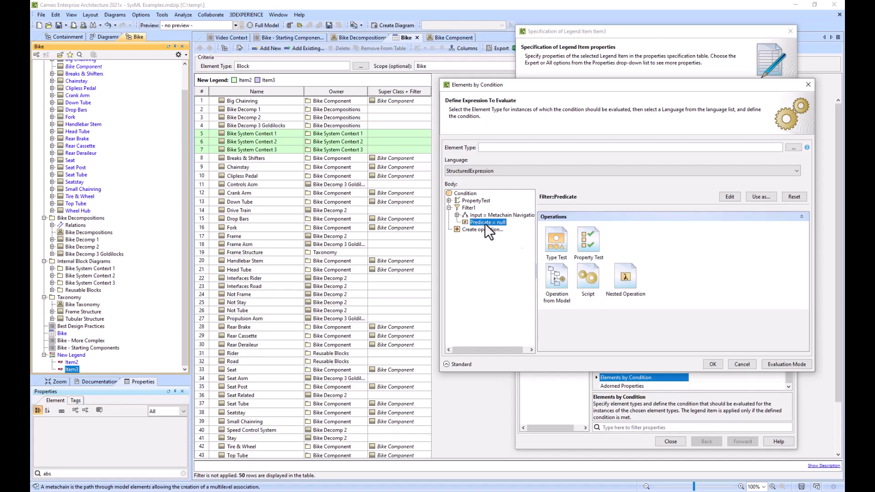
pyautogui.click(588, 243)
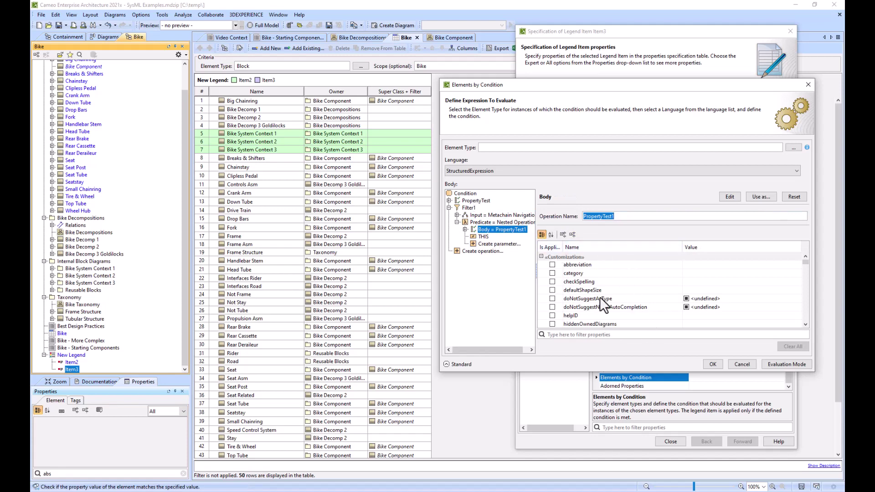
pyautogui.click(601, 334)
pyautogui.write('name')
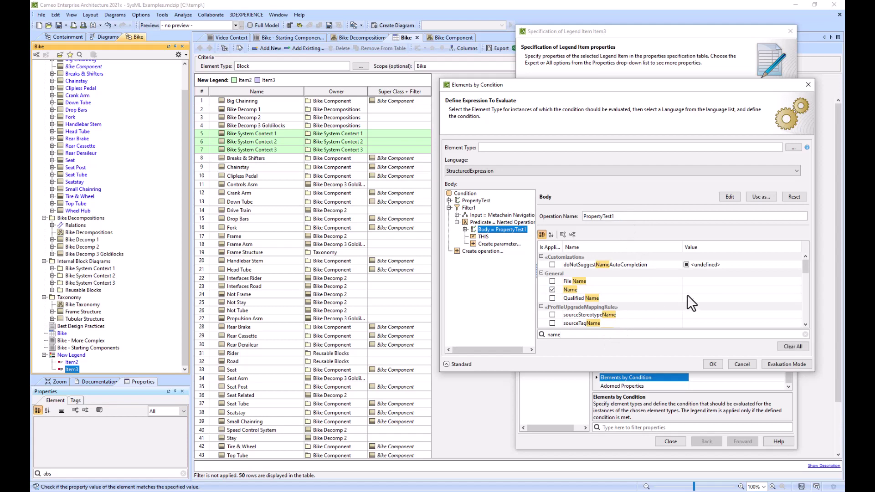
pyautogui.click(689, 291)
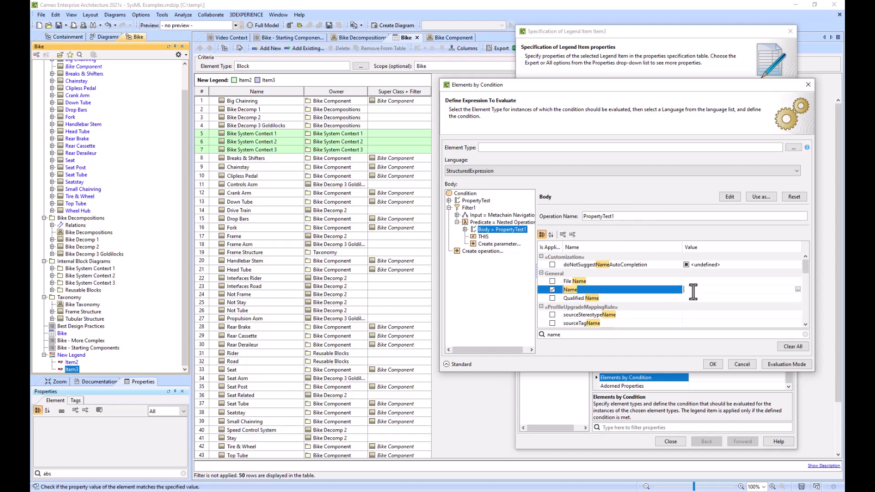
pyautogui.write('Bike Component')
# Set the PropertyTest's Element to Filter1 and save the condition to Item3.
pyautogui.click(478, 216)
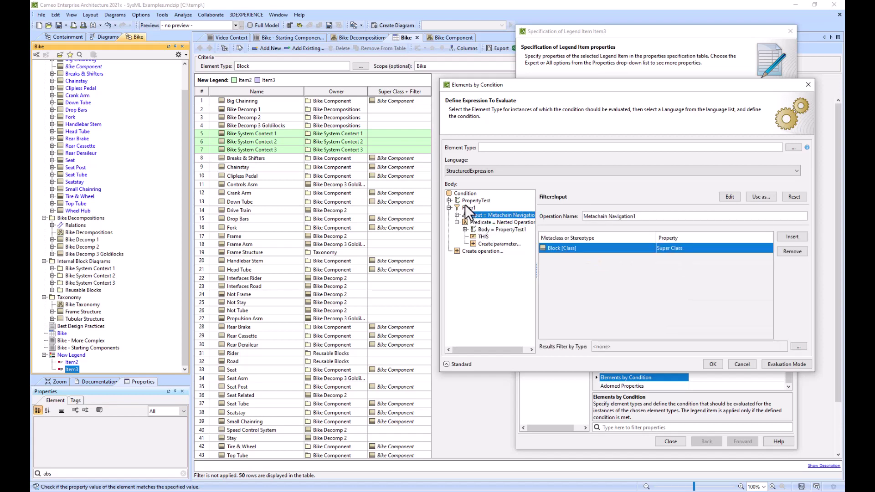
pyautogui.click(449, 200)
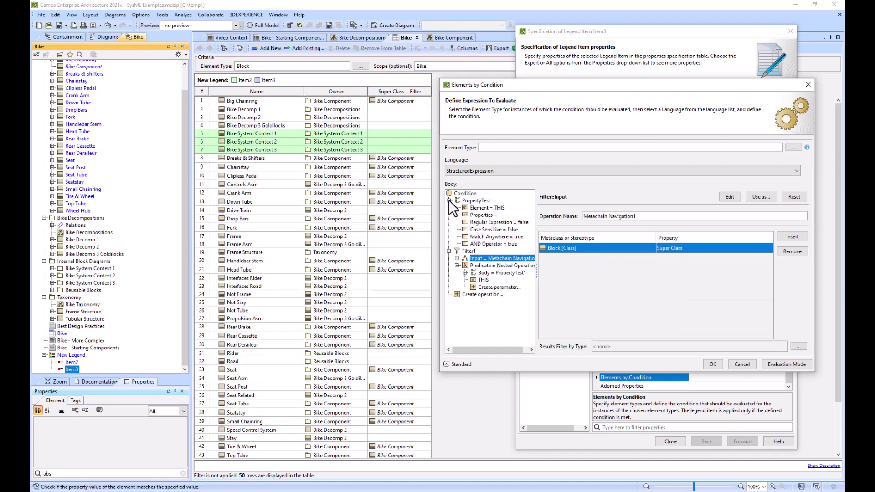
pyautogui.click(457, 265)
pyautogui.doubleClick(468, 251)
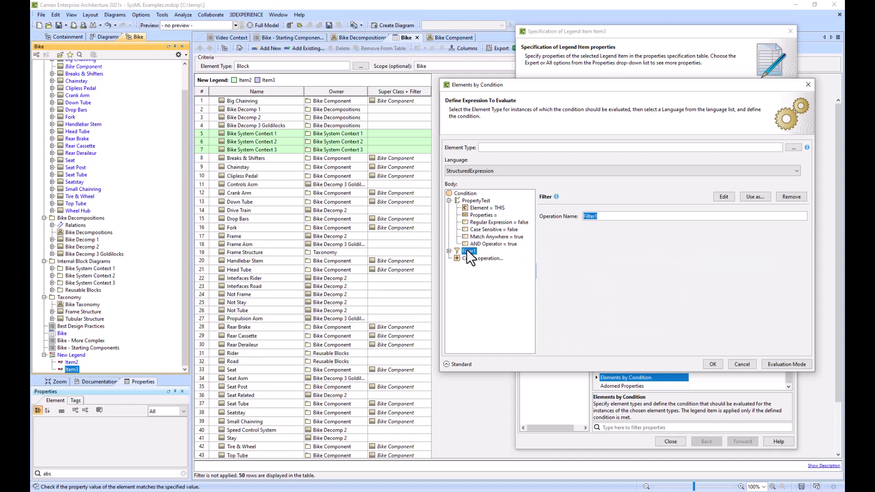
pyautogui.moveTo(477, 210); pyautogui.dragTo(475, 207)
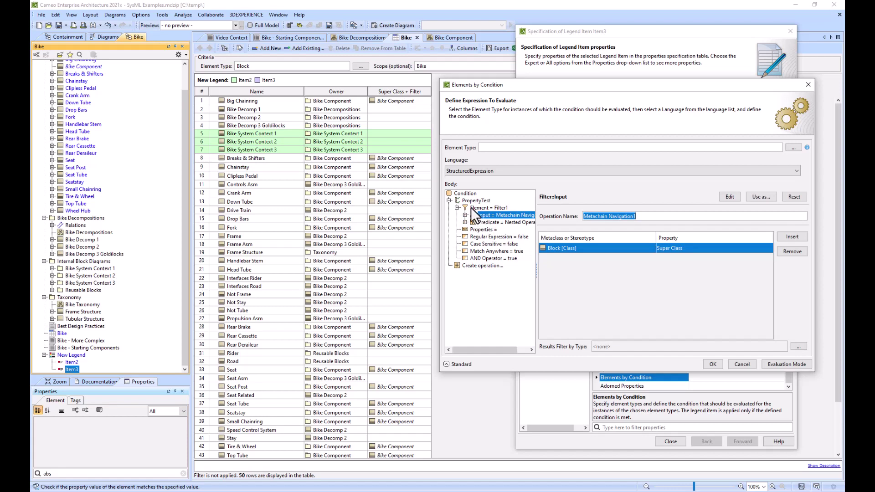
pyautogui.click(481, 208)
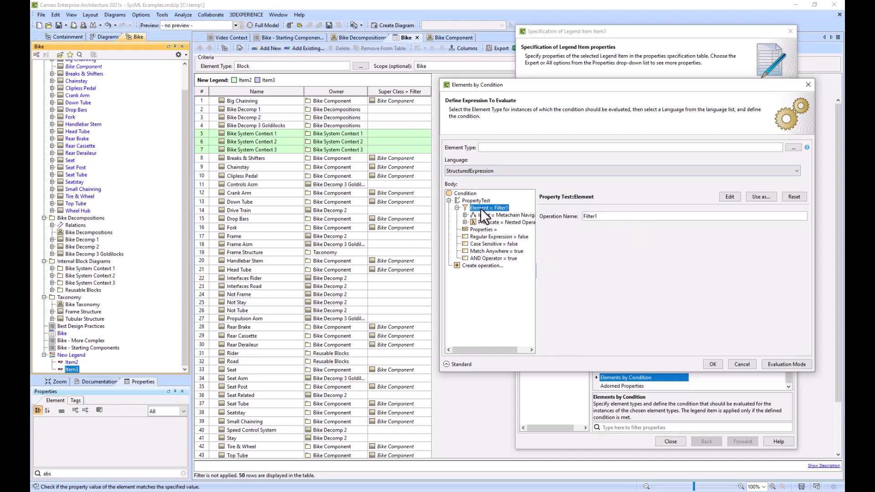
pyautogui.doubleClick(471, 208)
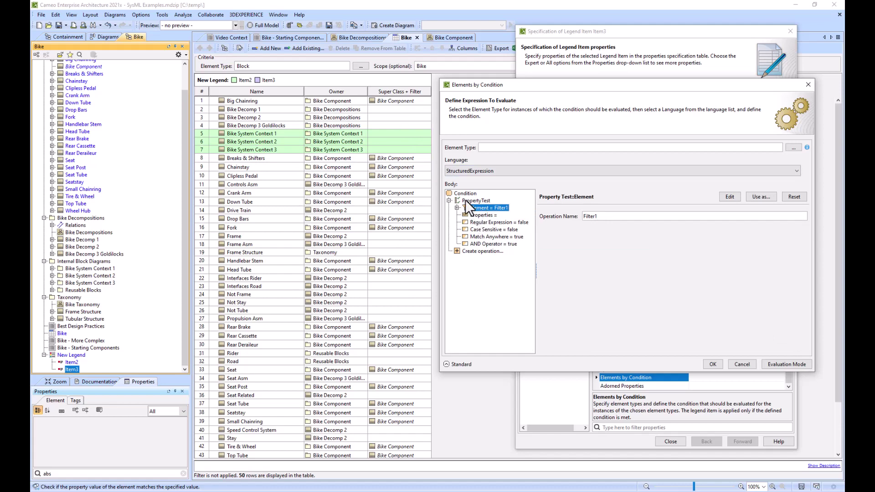
pyautogui.click(466, 201)
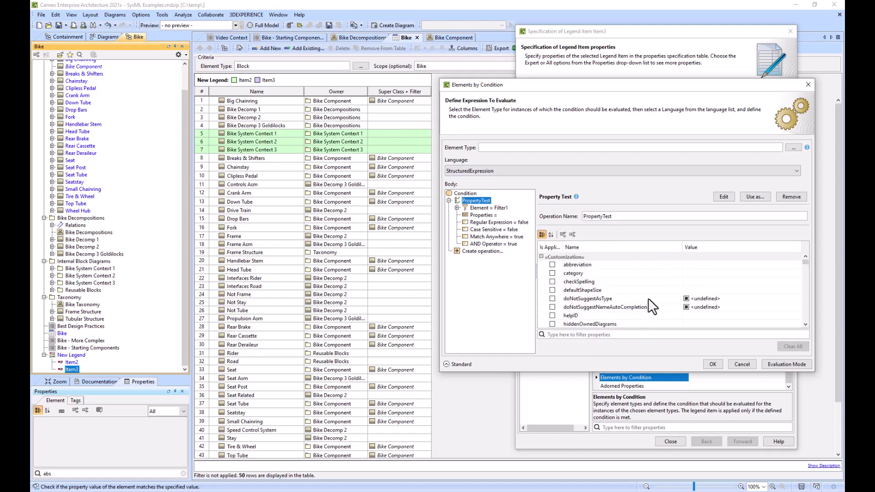
pyautogui.scroll(-10, 641, 294)
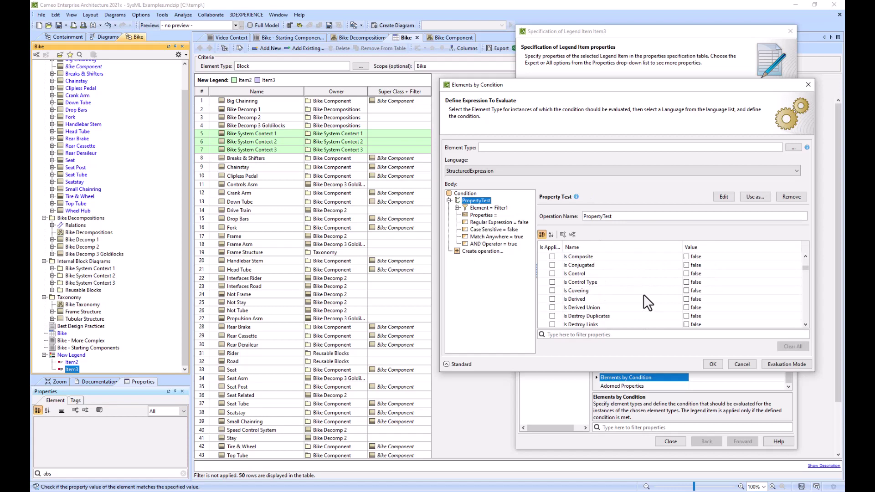
pyautogui.click(714, 366)
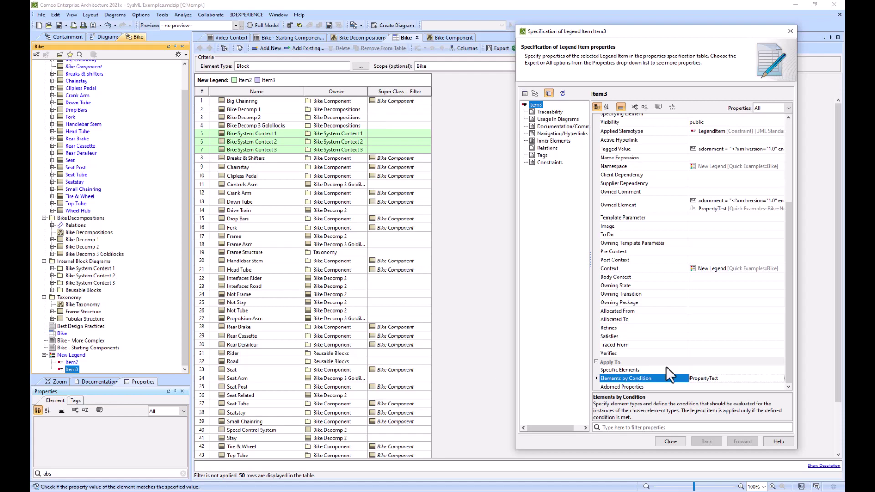
# Reopen Item3's Elements by Condition editor with the PropertyTest expanded.
pyautogui.click(729, 378)
pyautogui.click(781, 377)
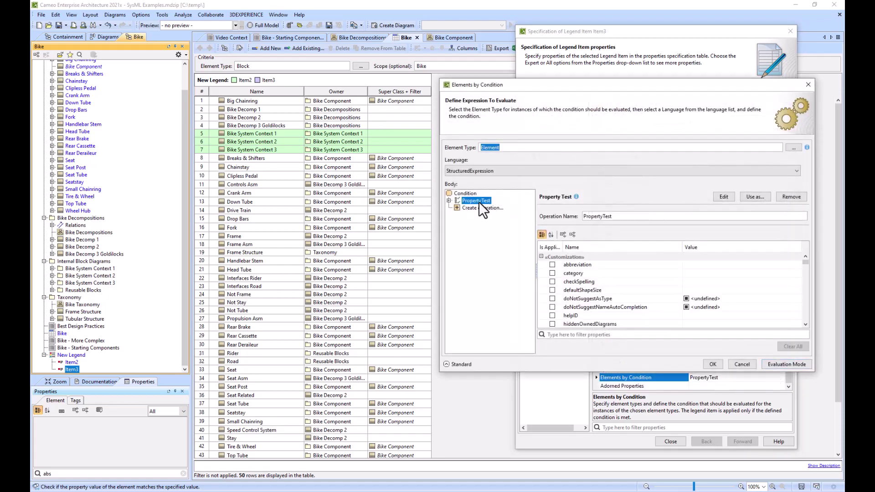
pyautogui.click(449, 201)
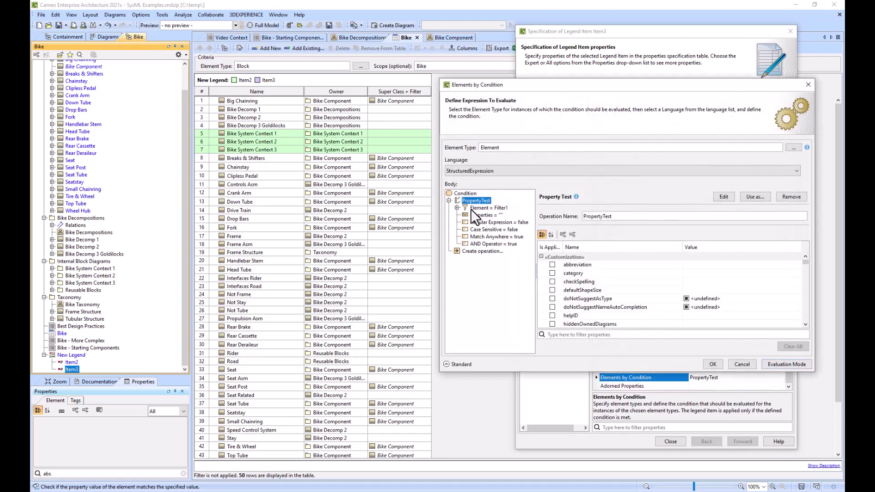
# Make the property test require Name = Bike Component and confirm.
pyautogui.click(680, 335)
pyautogui.write('name')
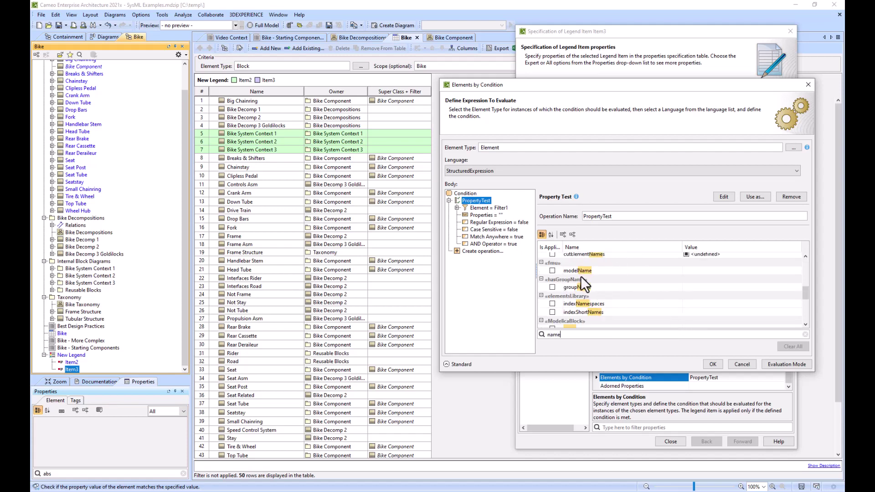
pyautogui.scroll(-2, 707, 287)
pyautogui.scroll(3, 566, 281)
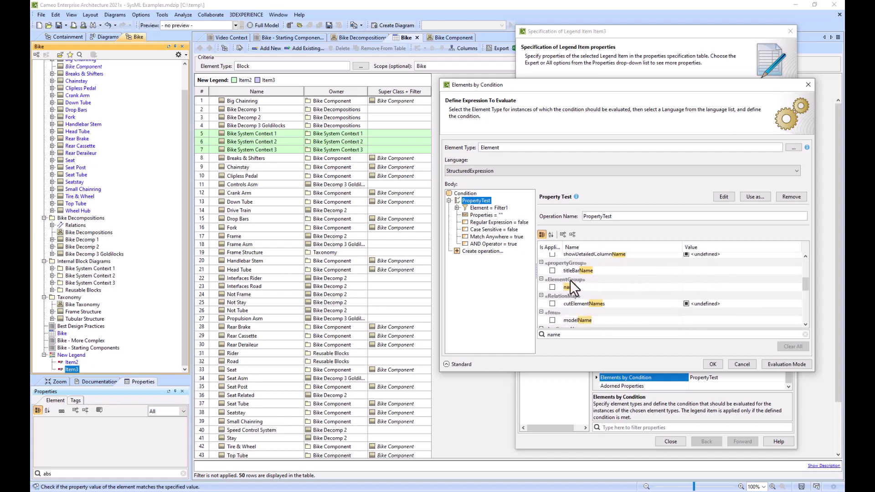
pyautogui.scroll(3, 559, 307)
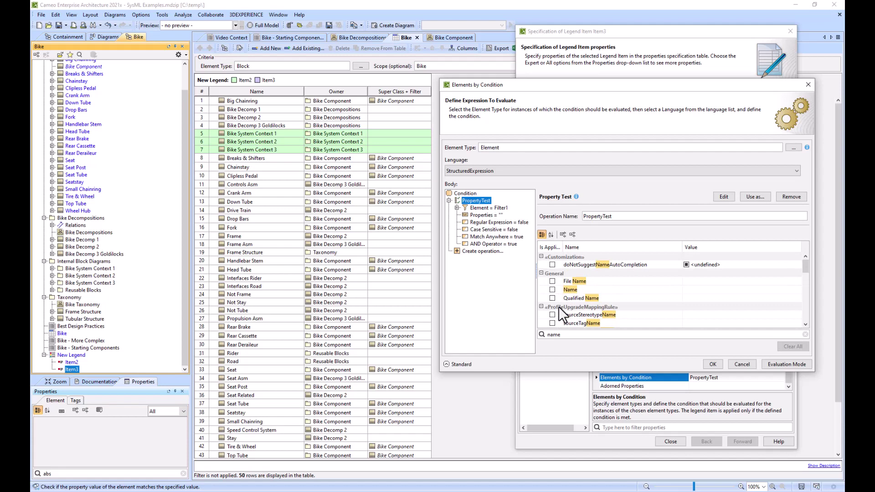
pyautogui.click(552, 289)
pyautogui.click(725, 290)
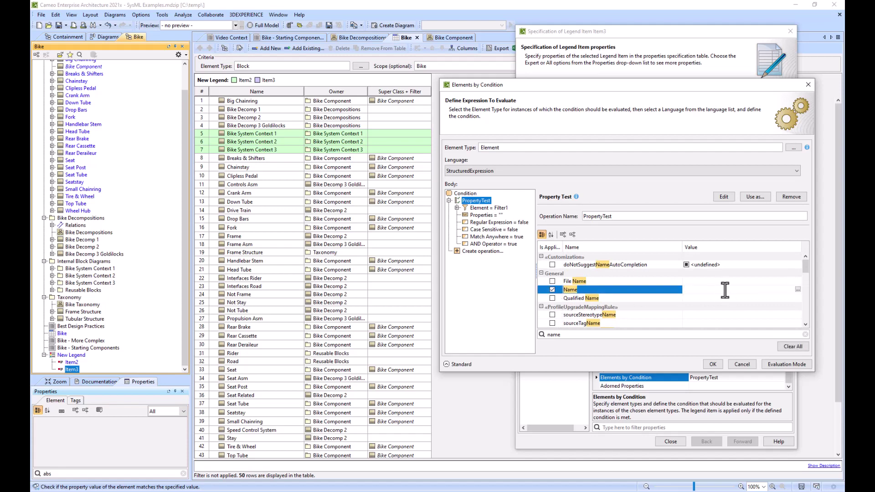
pyautogui.write('Bike Component')
pyautogui.click(710, 363)
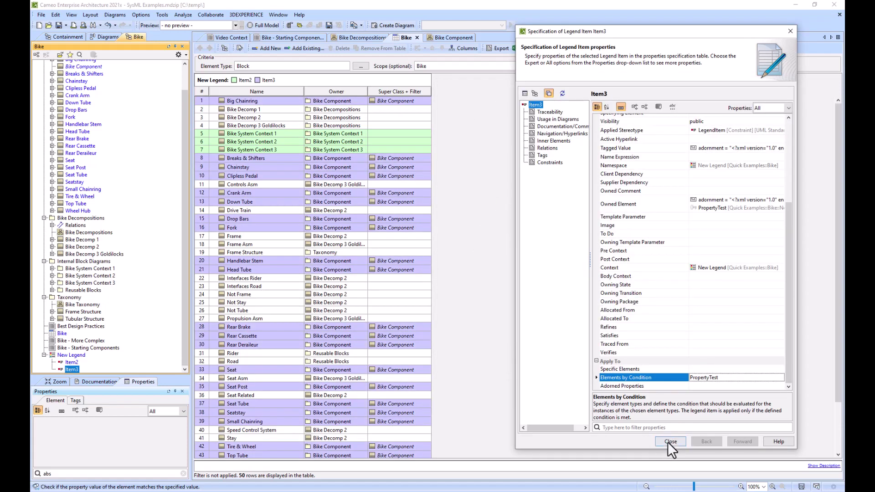
# Close Item3's specification and hide the Super Class + Filter column in the Bike table.
pyautogui.click(669, 441)
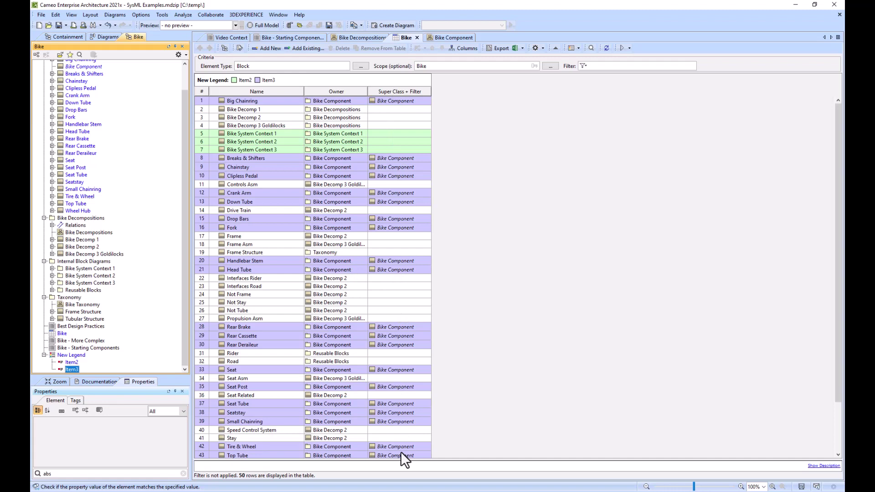
pyautogui.rightClick(398, 90)
pyautogui.click(420, 107)
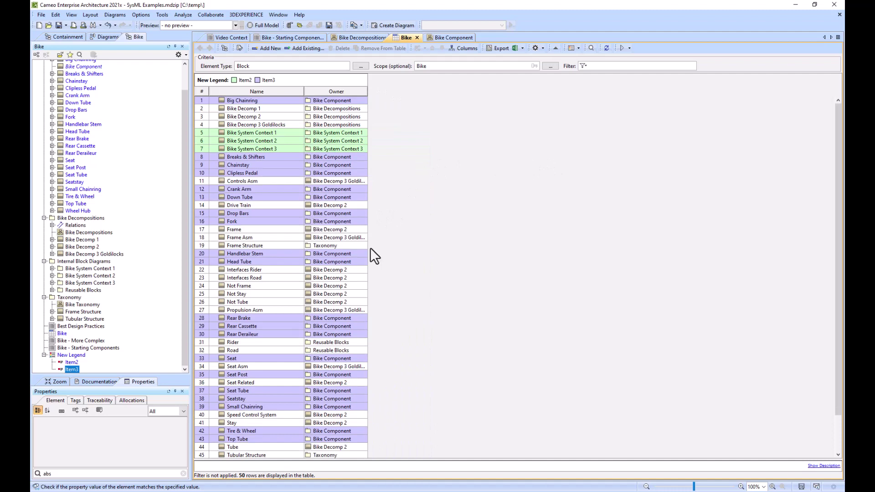
pyautogui.scroll(2, 87, 168)
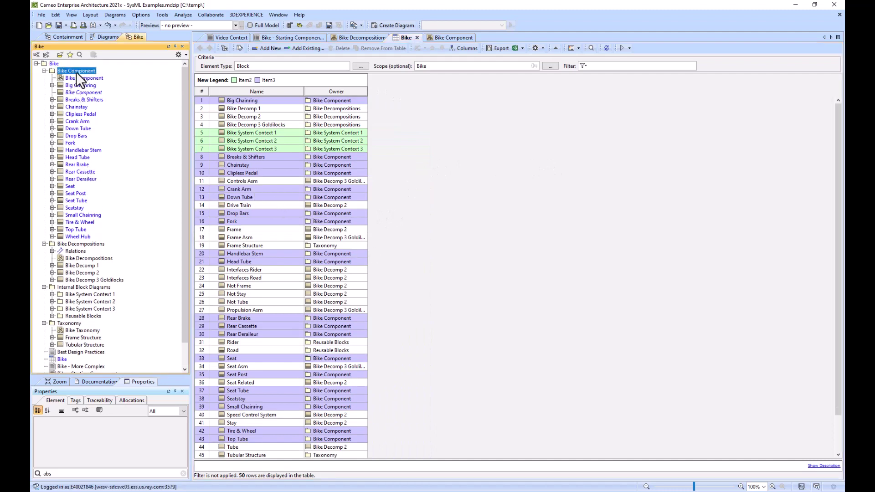
# Rename the package to Bike Component XXXXXXX and widen the Owner column to show full names.
pyautogui.click(77, 72)
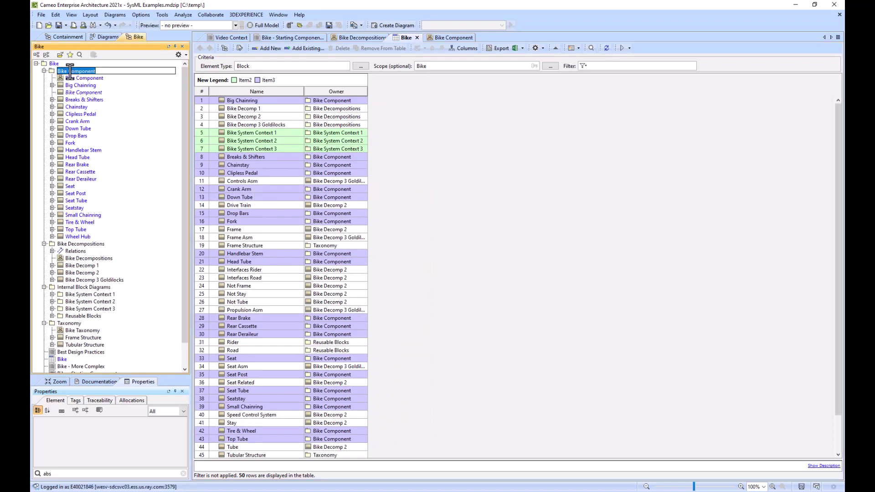
pyautogui.click(103, 71)
pyautogui.write('XXXXXXX')
pyautogui.press('Return')
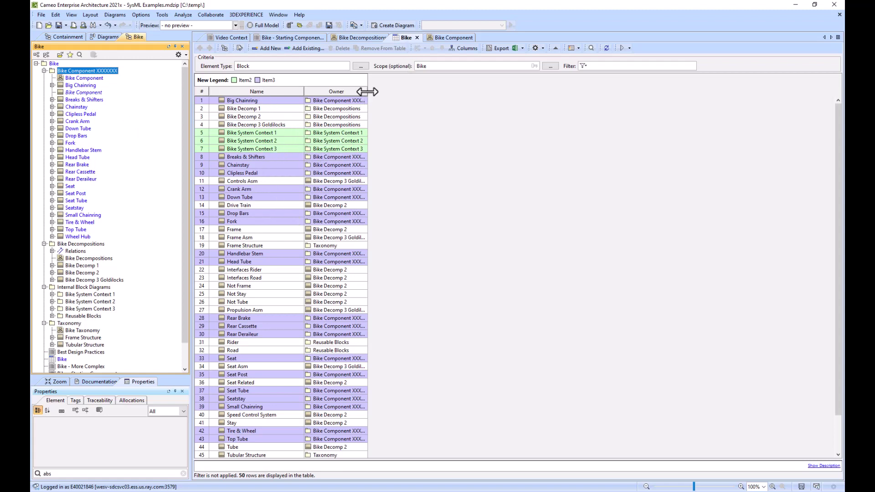
pyautogui.moveTo(368, 92); pyautogui.dragTo(383, 91)
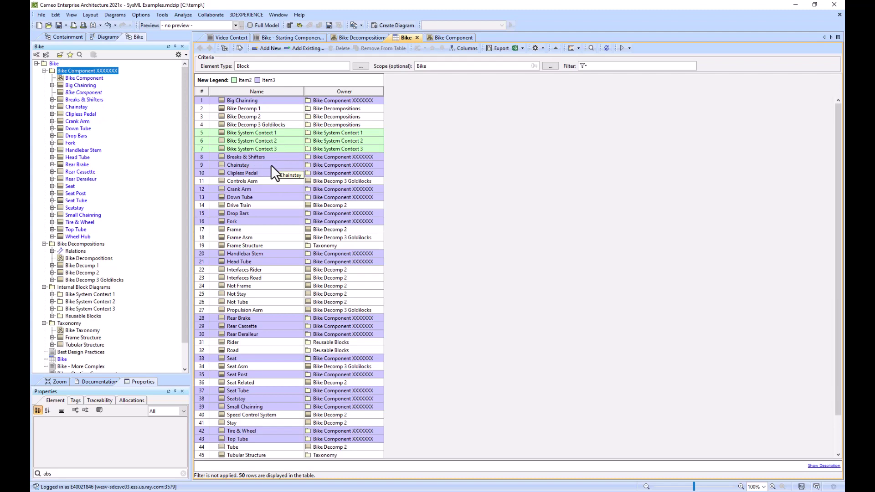
pyautogui.click(74, 93)
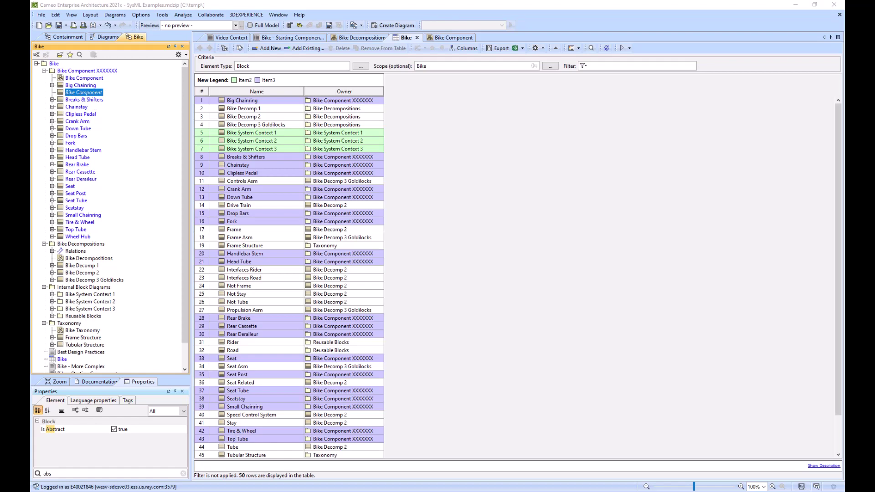
# Place New Legend from the containment tree onto the Bike Decomp 1 diagram.
pyautogui.click(358, 37)
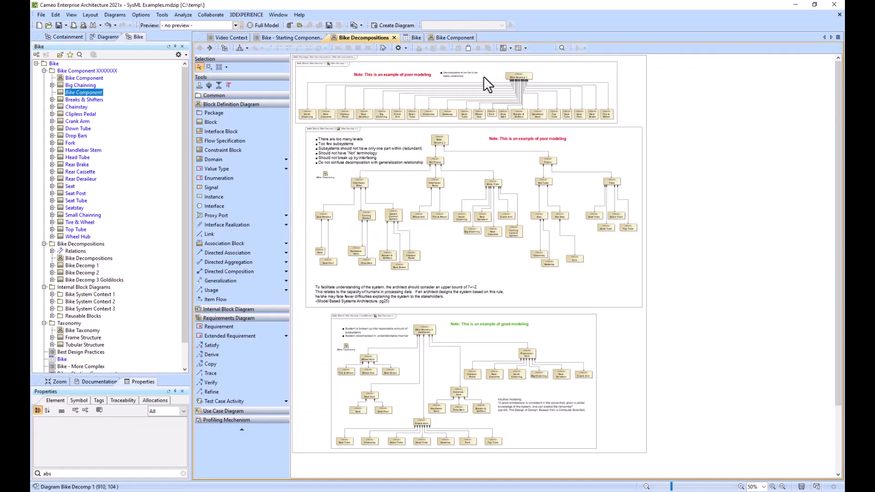
pyautogui.doubleClick(519, 76)
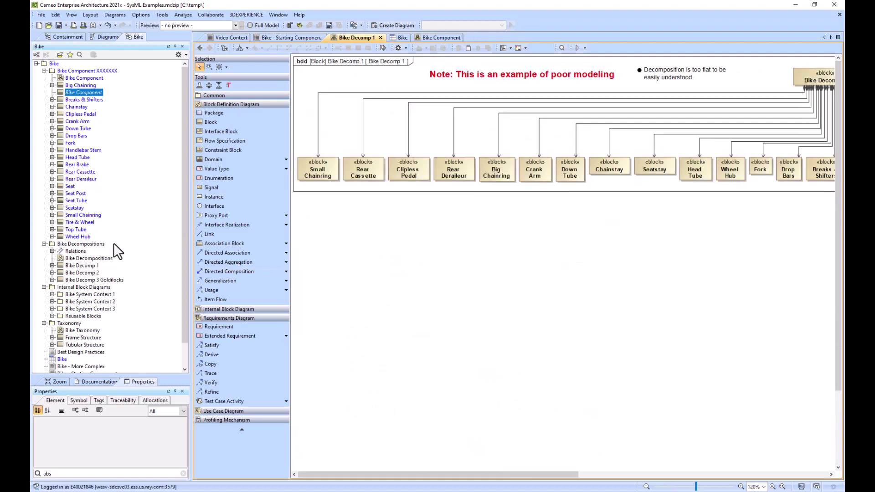
pyautogui.scroll(-1, 105, 274)
pyautogui.moveTo(77, 352); pyautogui.dragTo(336, 77)
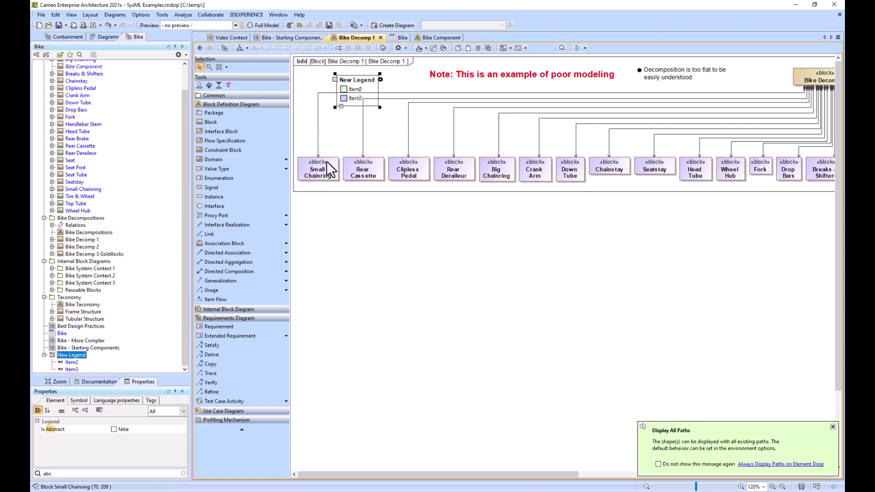
pyautogui.moveTo(495, 474); pyautogui.dragTo(459, 474)
pyautogui.click(311, 71)
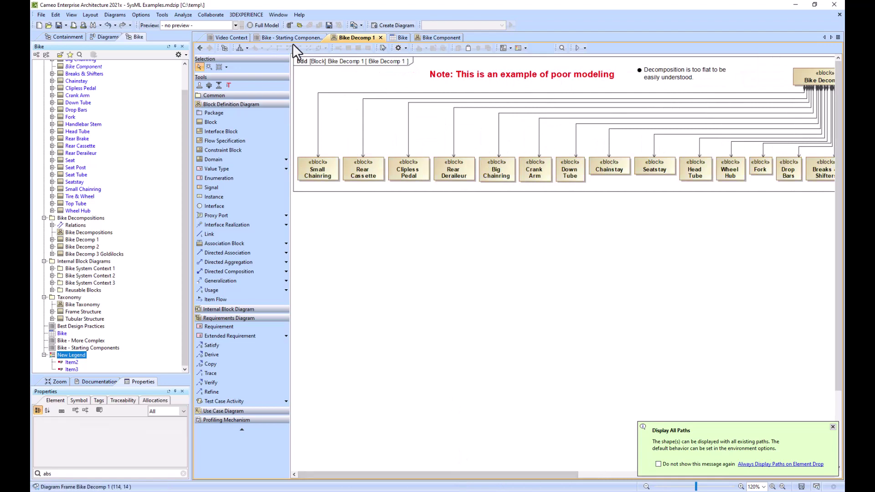
# Paste New Legend into Bike Decomp 2 and place it at the right of Bike Decomp 3.
pyautogui.click(200, 48)
pyautogui.doubleClick(602, 140)
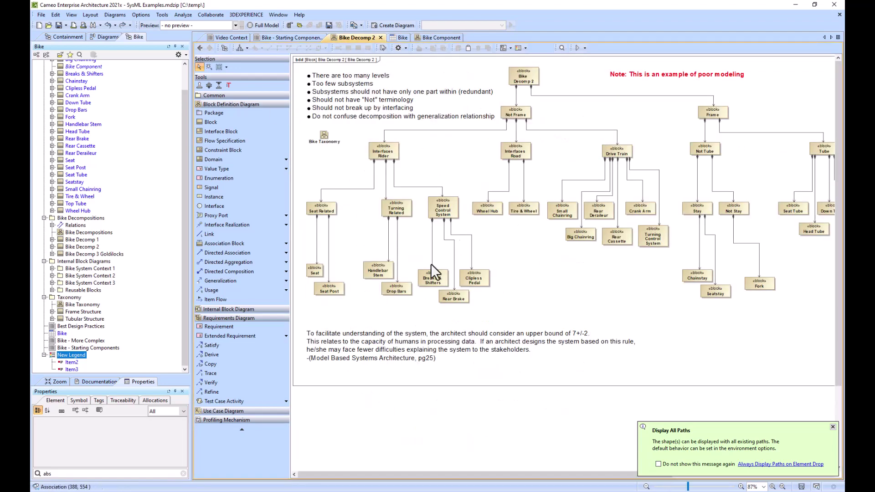
pyautogui.hotkey('ctrl', 'v')
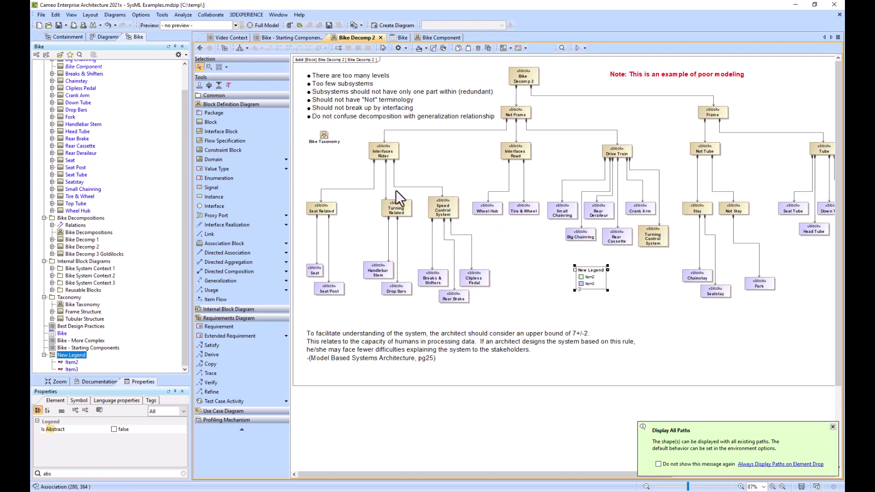
pyautogui.click(199, 48)
pyautogui.doubleClick(565, 333)
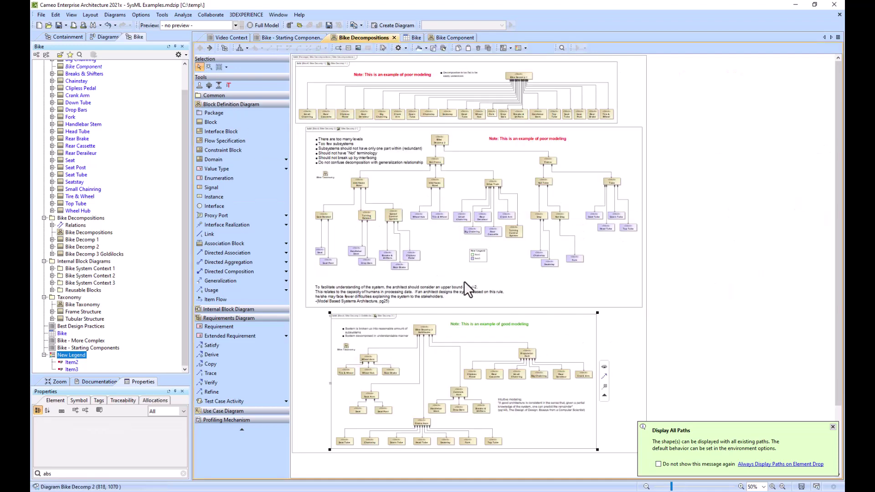
pyautogui.moveTo(196, 305); pyautogui.dragTo(668, 260)
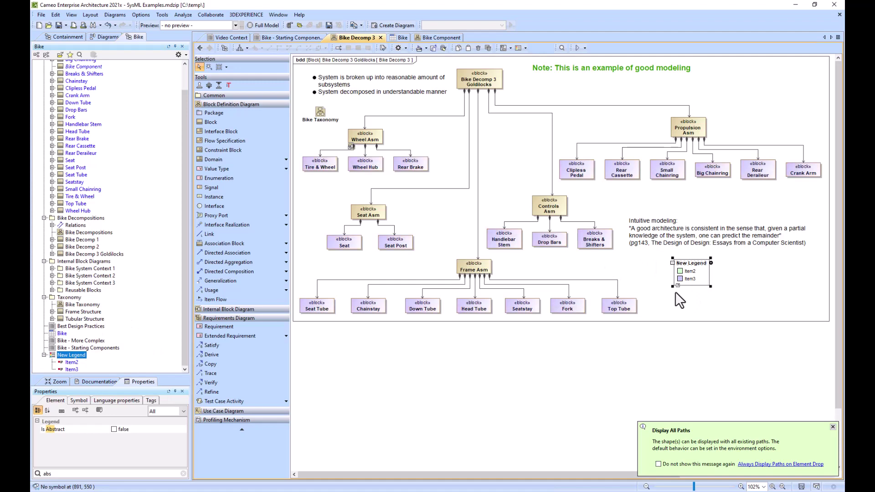
# Return to the Bike blocks table with its purple and green row highlights.
pyautogui.click(400, 37)
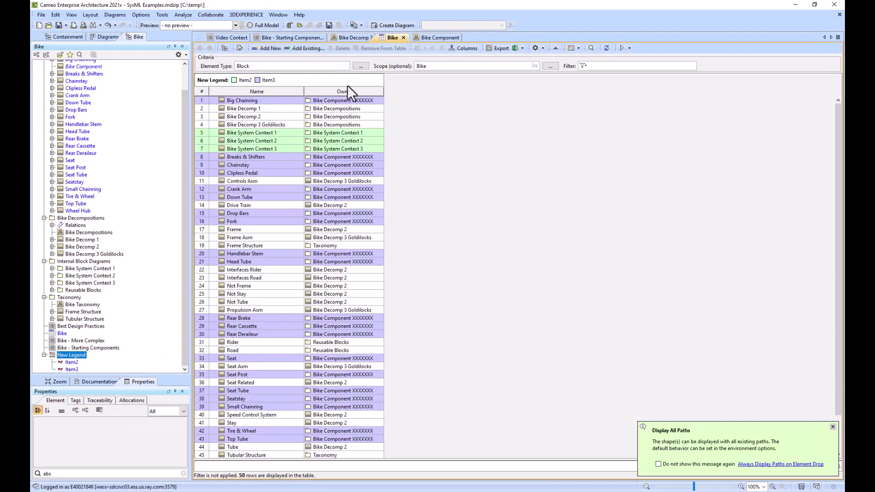